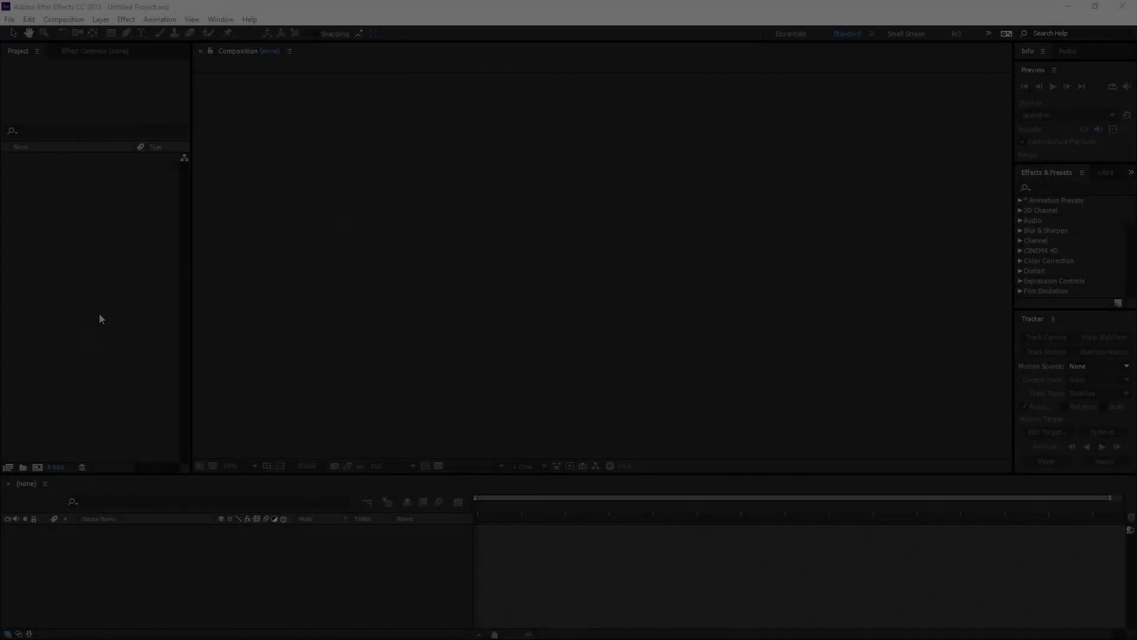
Import entrance_00000.tga into the project as a Targa sequence
right_click(86, 253)
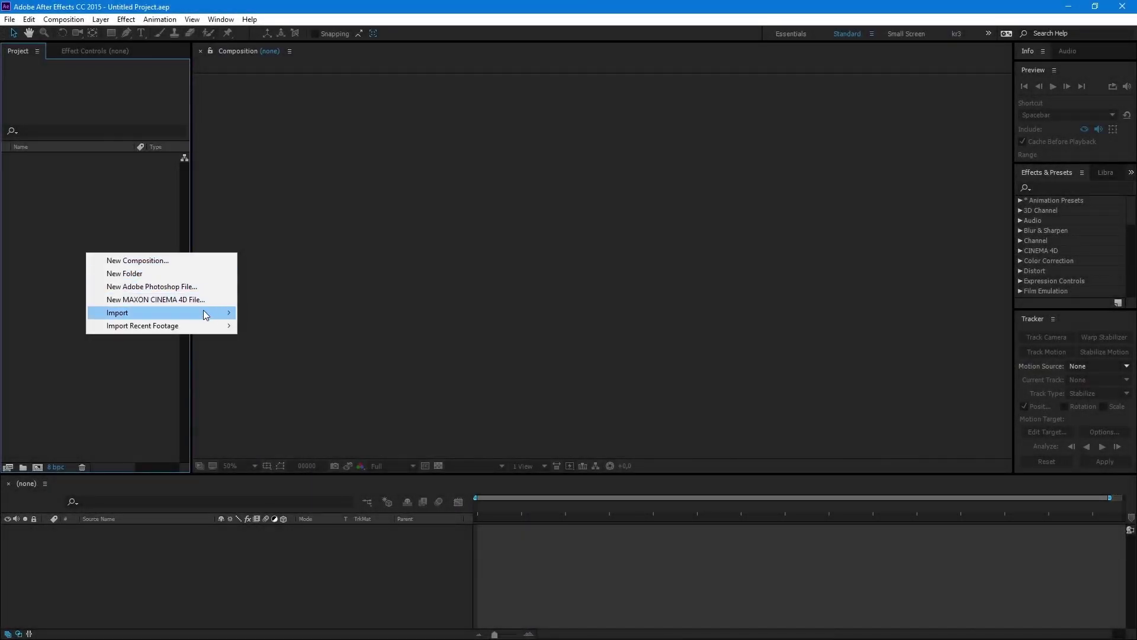
mouse_move(212, 311)
click(283, 312)
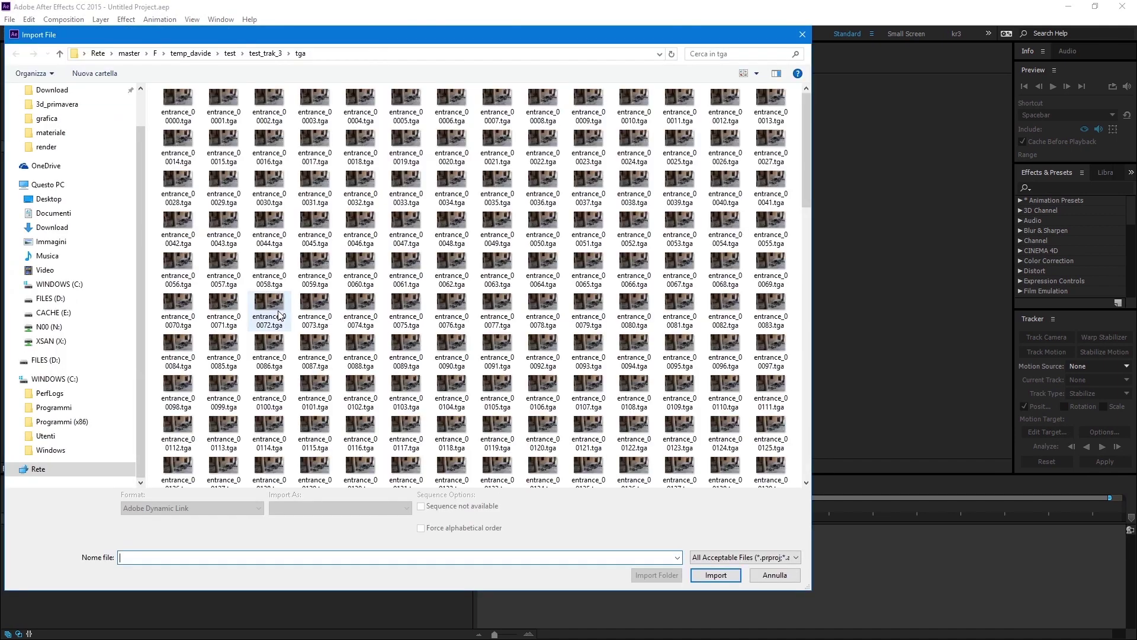
click(178, 113)
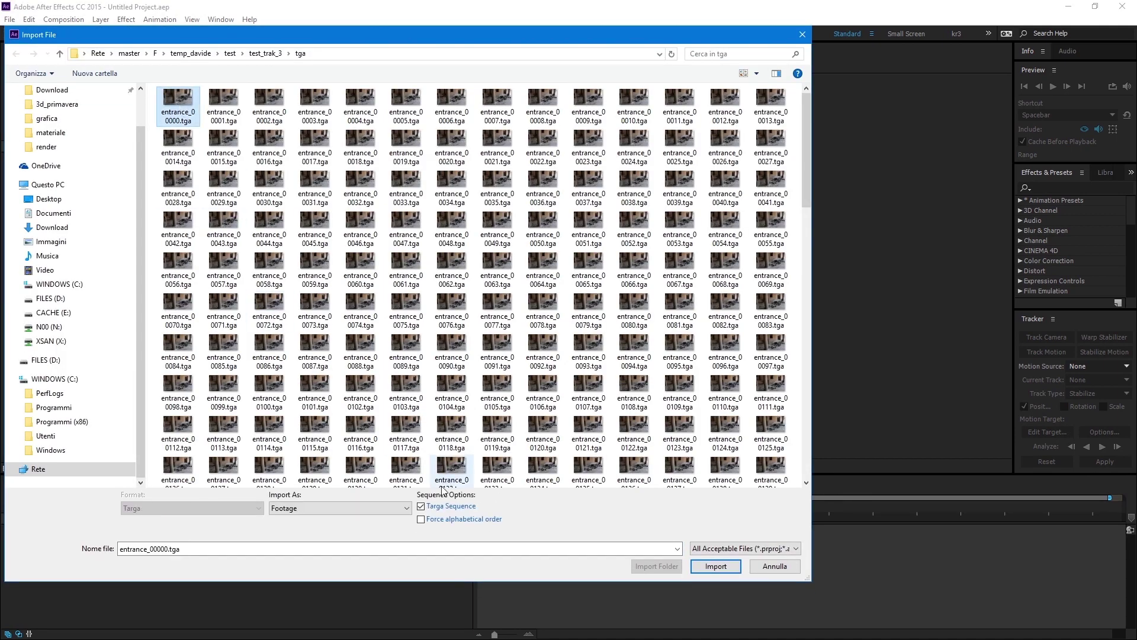
click(716, 567)
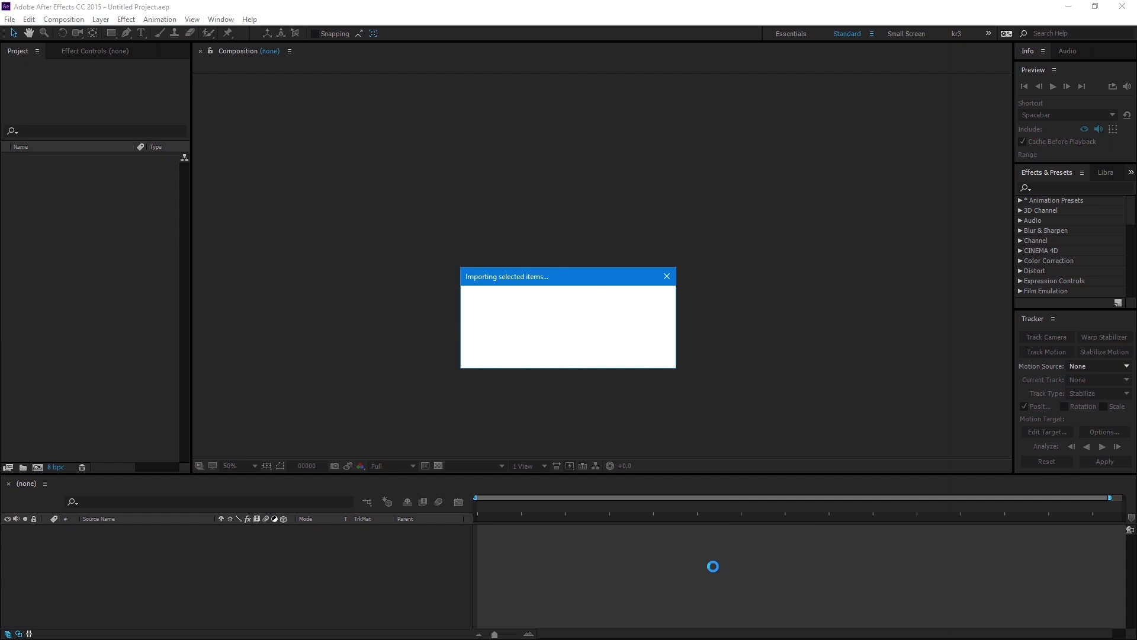
Build the entrance composition from the sequence and scrub through the footage
drag(50, 158, 37, 467)
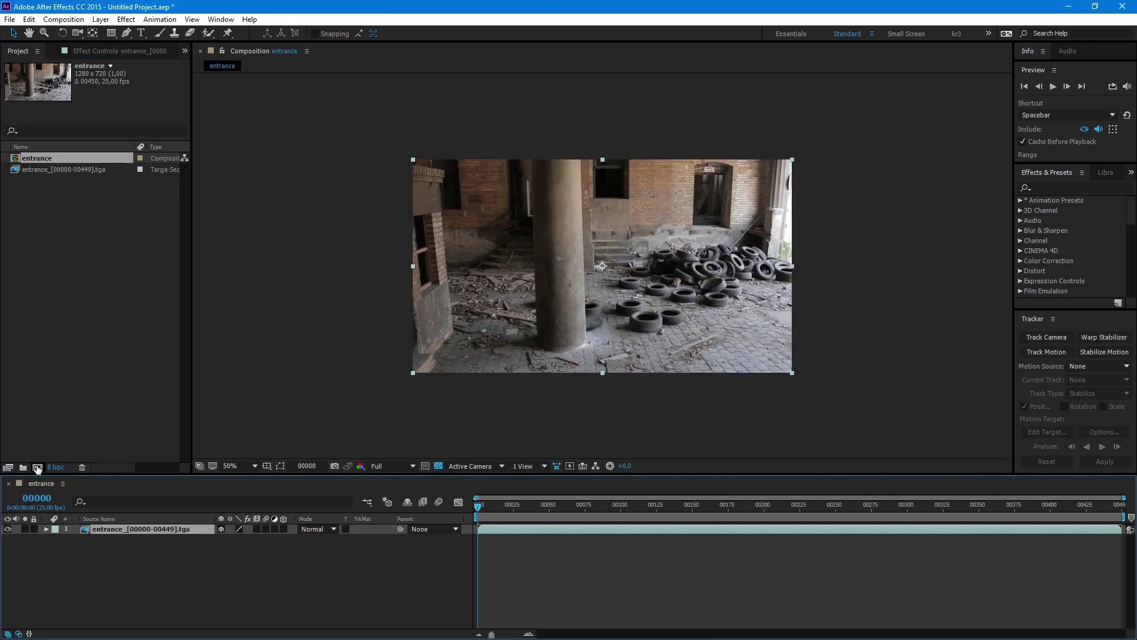
mouse_move(569, 508)
mouse_down()
mouse_move(971, 514)
mouse_move(453, 484)
mouse_up()
drag(1053, 163, 1051, 294)
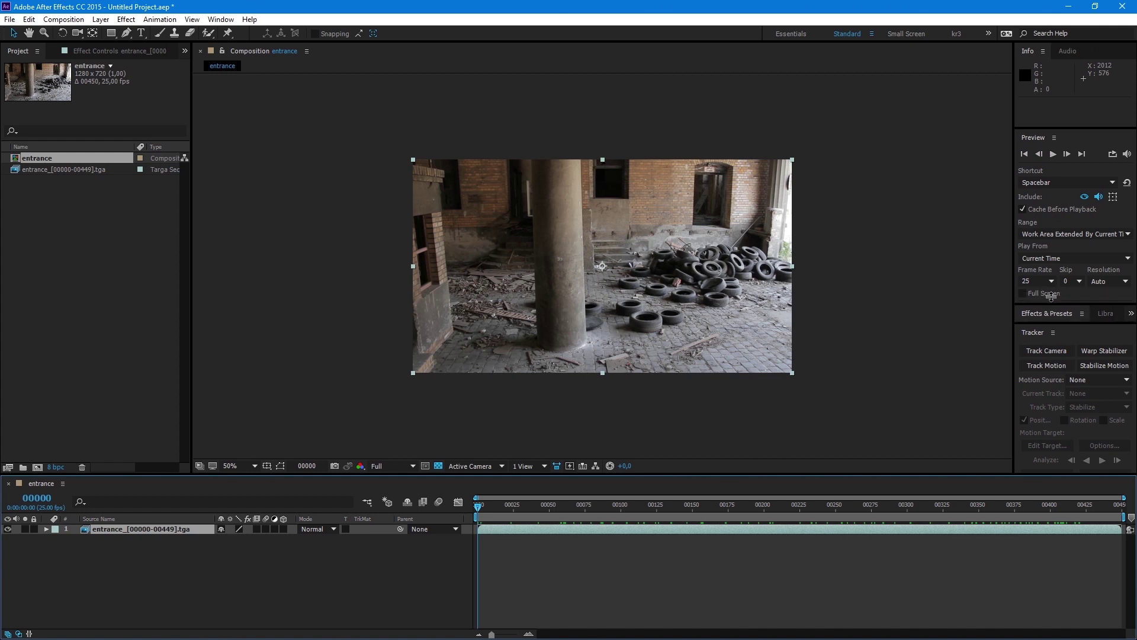
Run Track Camera on the entrance footage, then view at 100% and scrub to check track points
click(1047, 354)
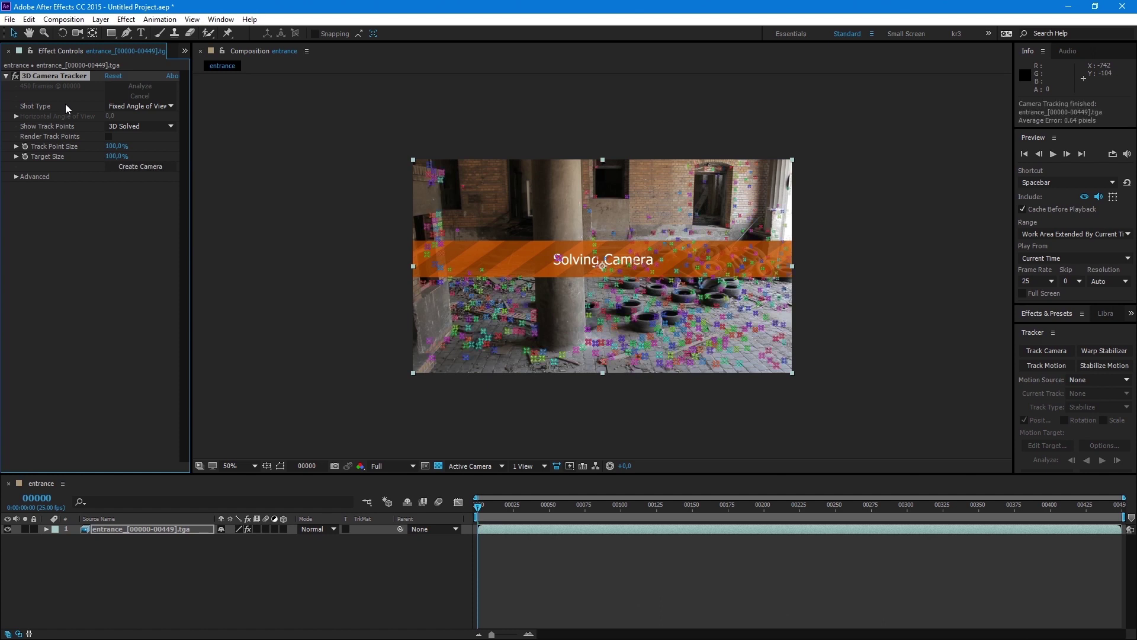
key(slash)
drag(820, 304, 765, 272)
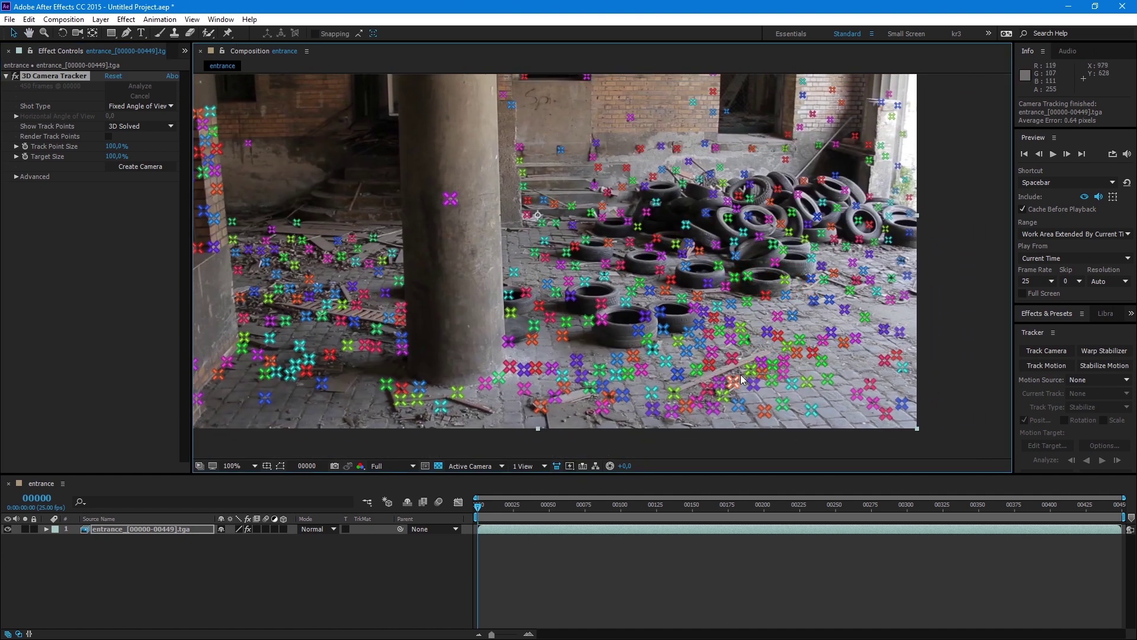
mouse_move(570, 505)
mouse_down()
mouse_move(992, 498)
mouse_move(958, 498)
mouse_up()
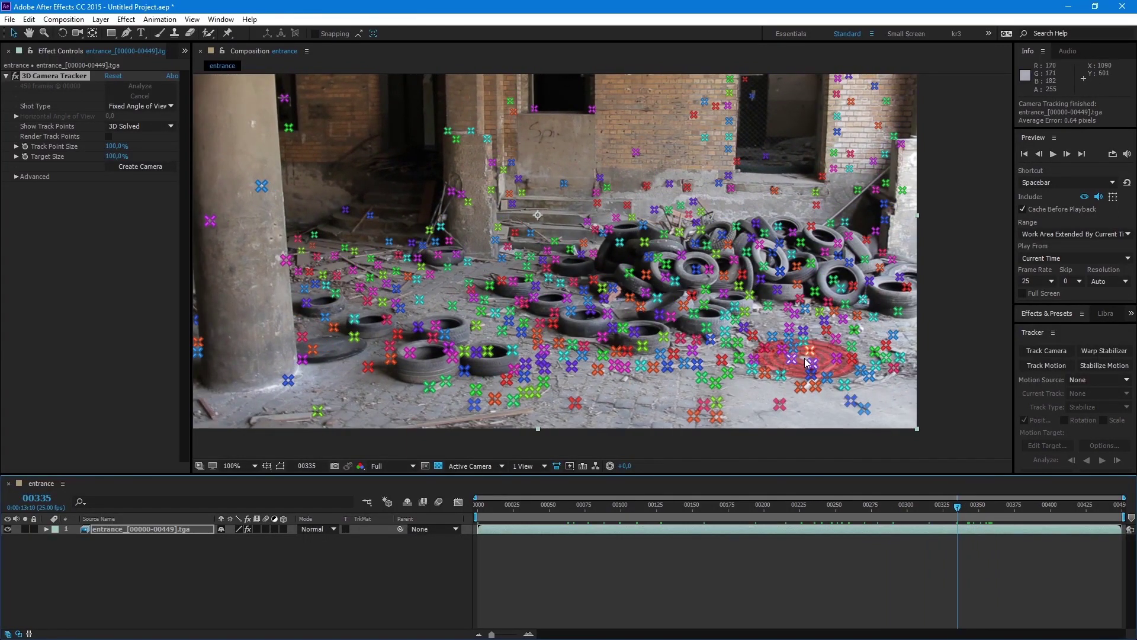
Make the floor points beside the tyres the ground plane and origin, and add a solid and camera
click(807, 362)
right_click(805, 359)
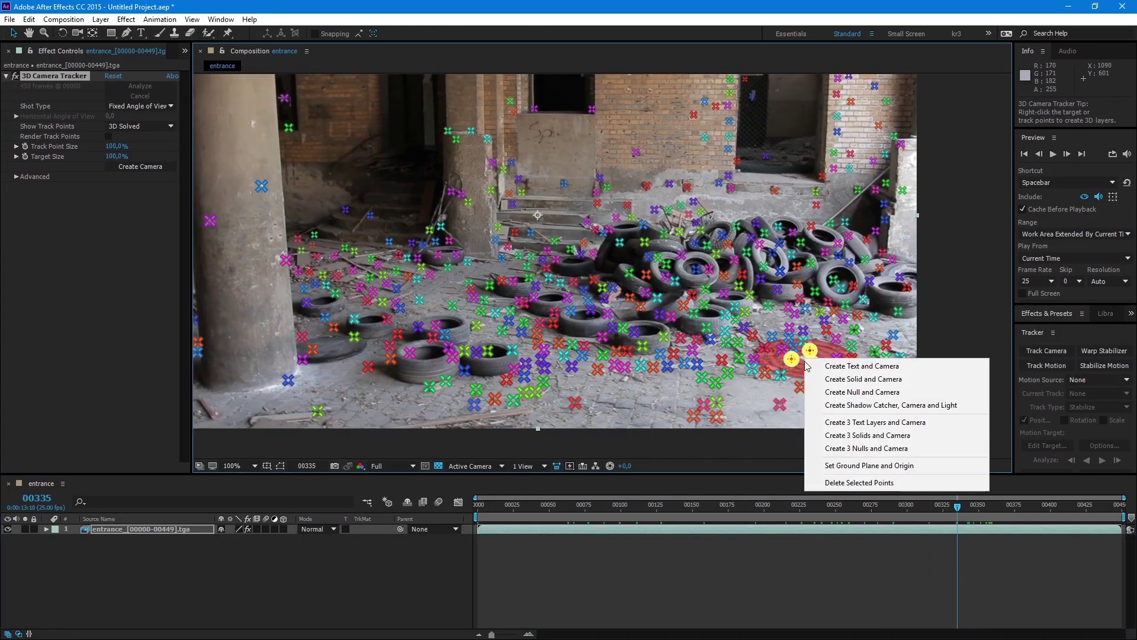
click(846, 467)
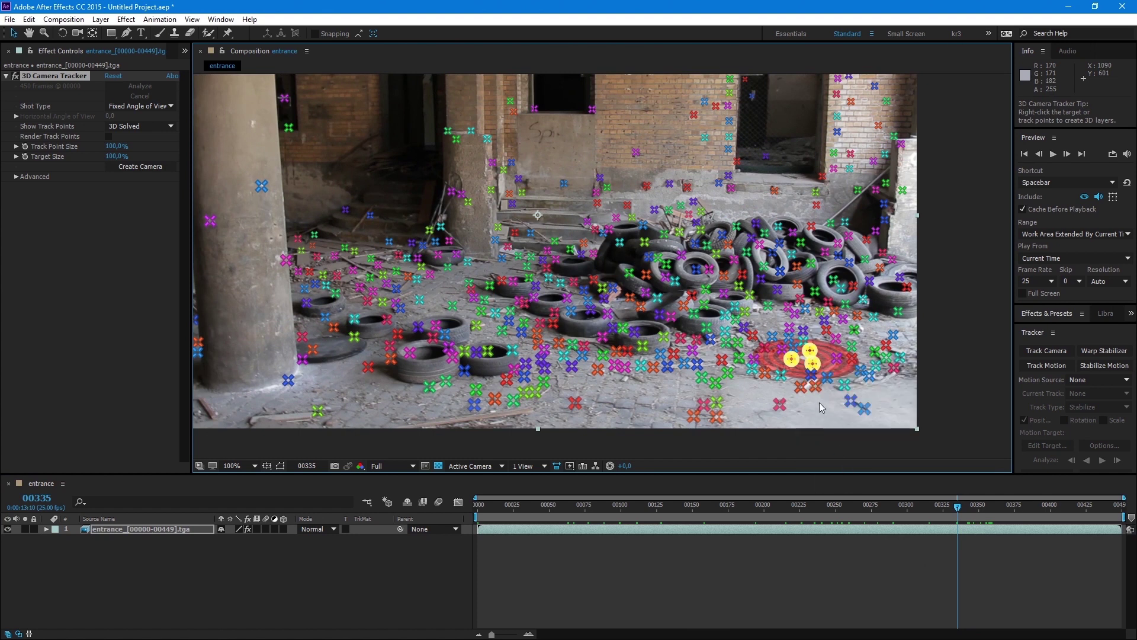
right_click(804, 356)
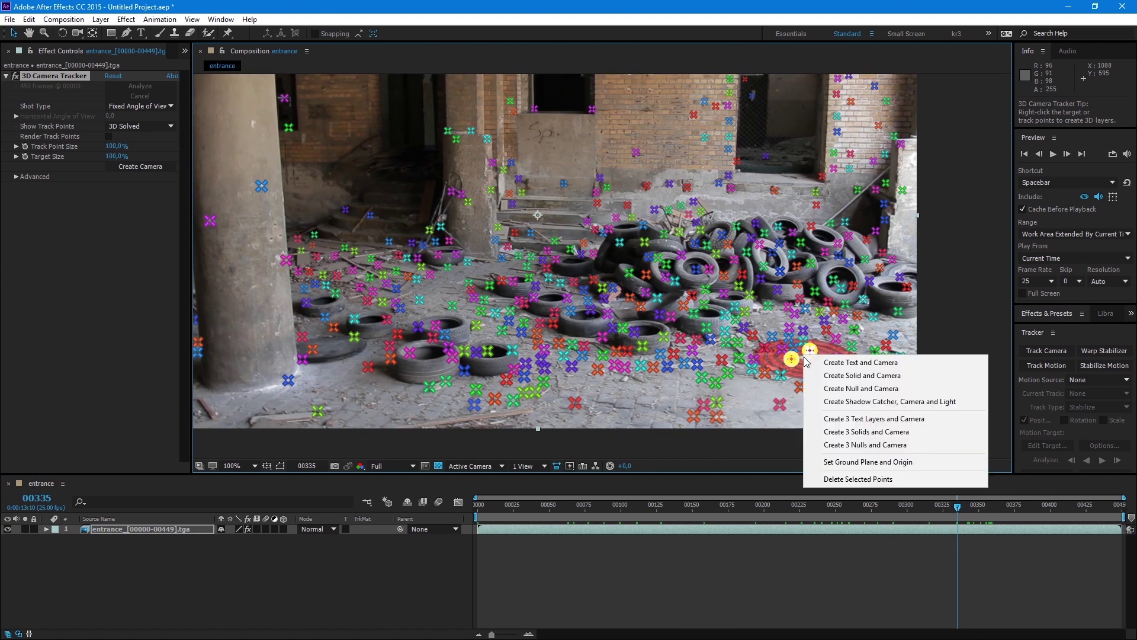
click(828, 379)
Preview Track Solid 1 up to frame 00117 to confirm it stays on the floor
click(151, 529)
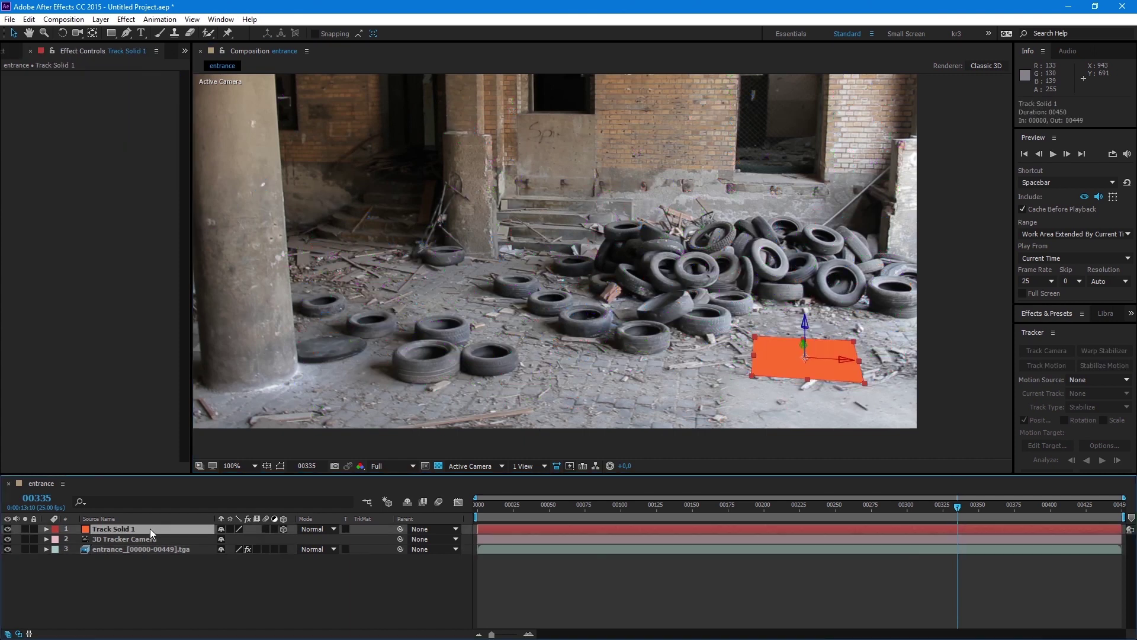
drag(738, 350, 798, 364)
mouse_move(960, 504)
mouse_down()
mouse_move(1018, 508)
mouse_move(641, 489)
mouse_up()
key(space)
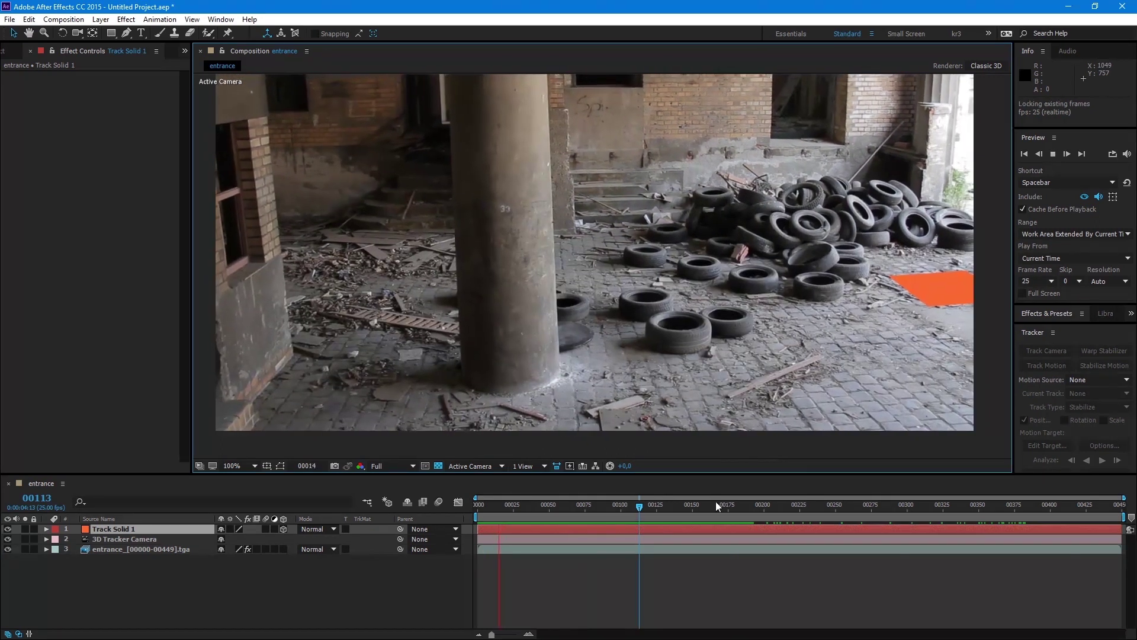
click(646, 515)
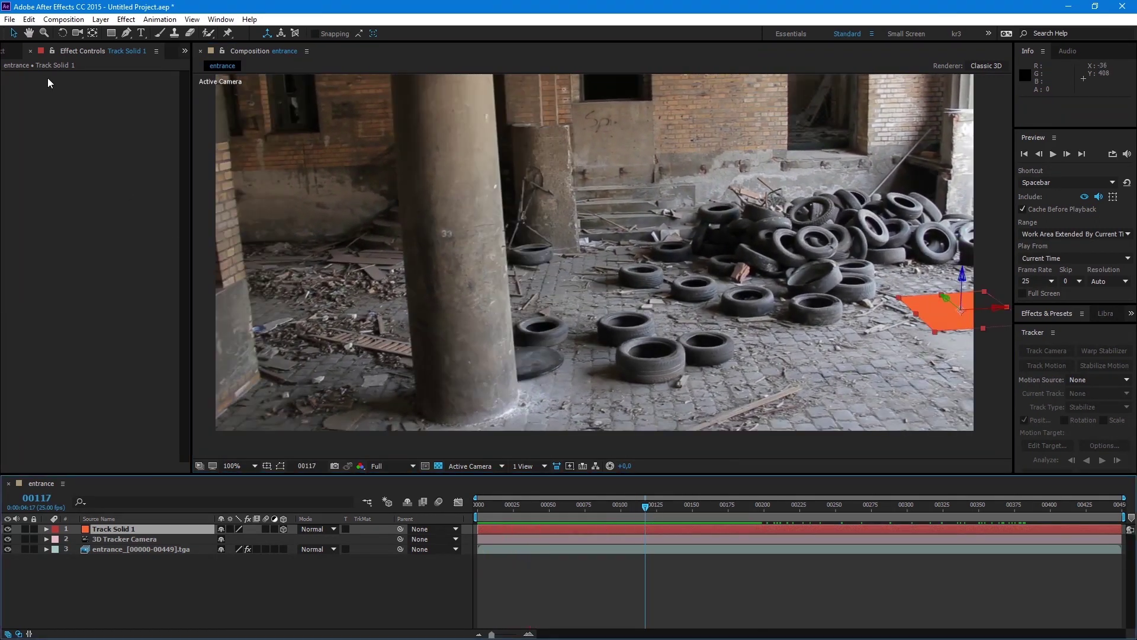
Export the tracked scene with AE_to_FBX as 'export' for 3ds Max
click(14, 22)
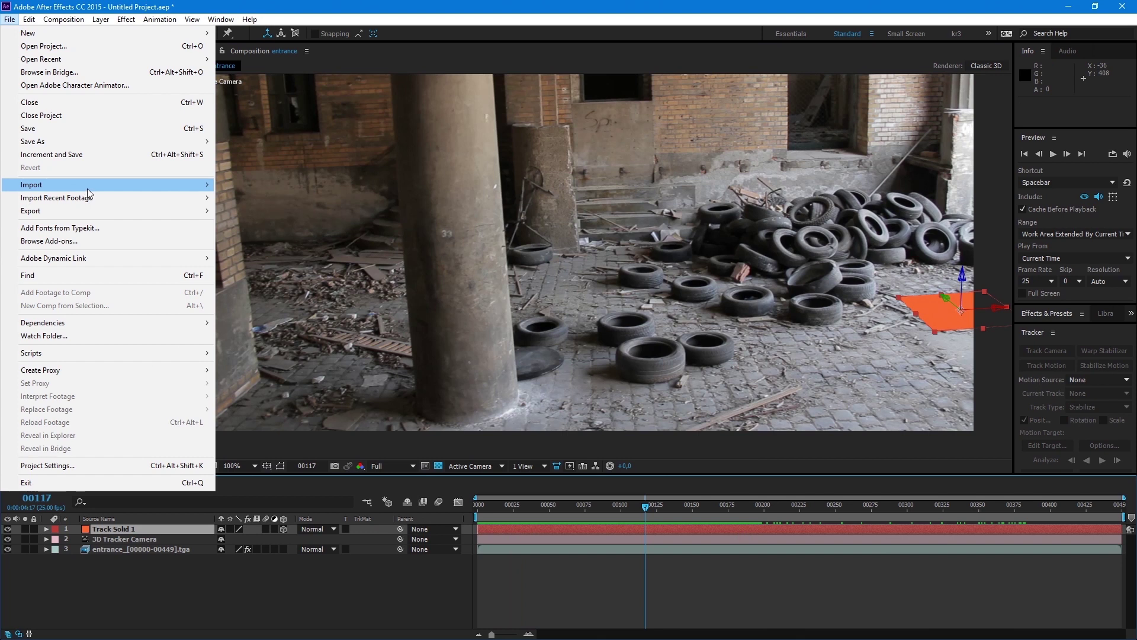
mouse_move(184, 215)
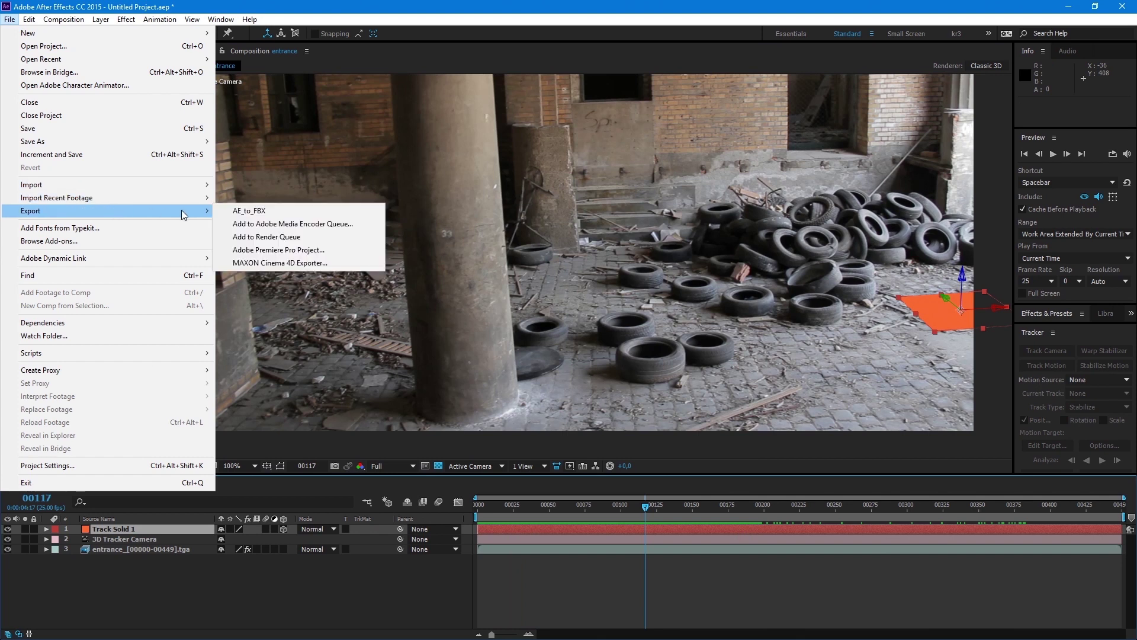
click(297, 215)
click(147, 501)
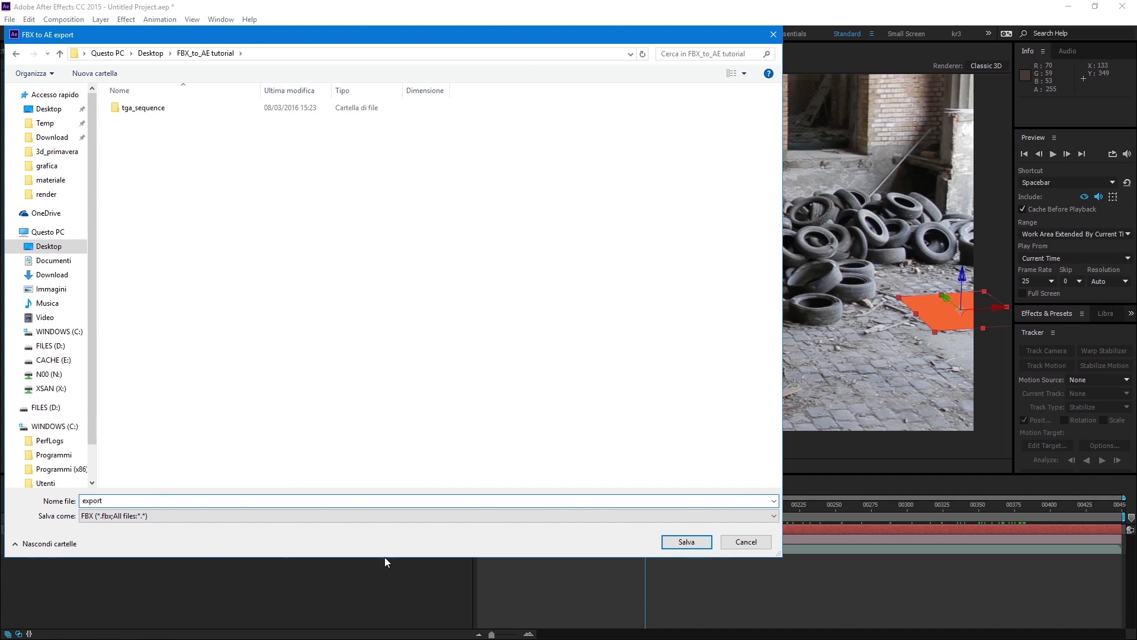
click(664, 542)
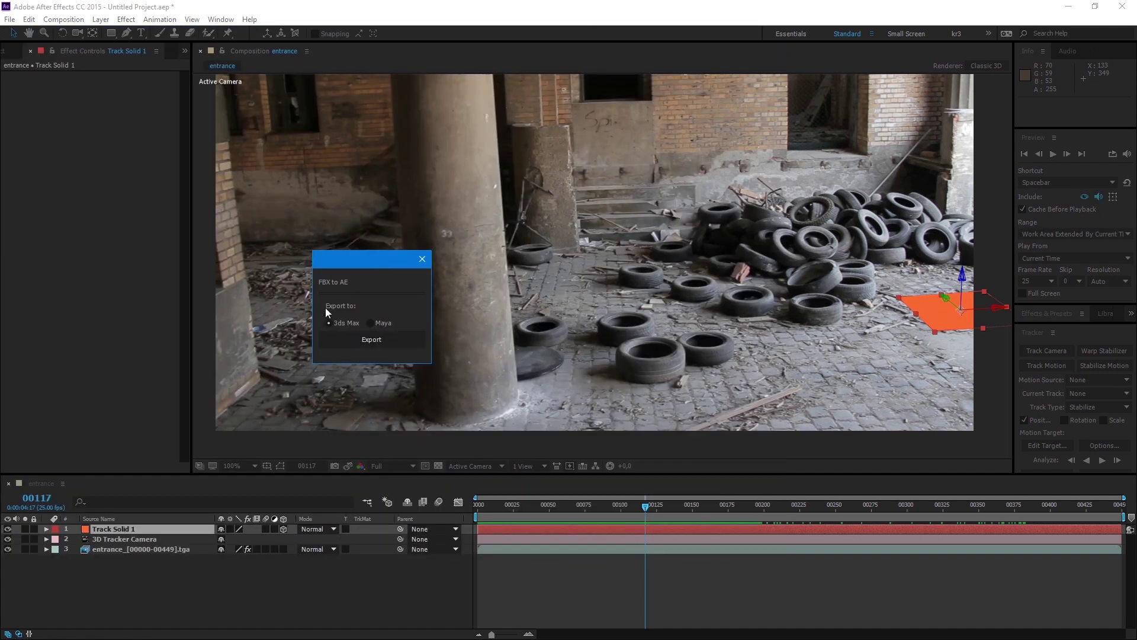
click(357, 343)
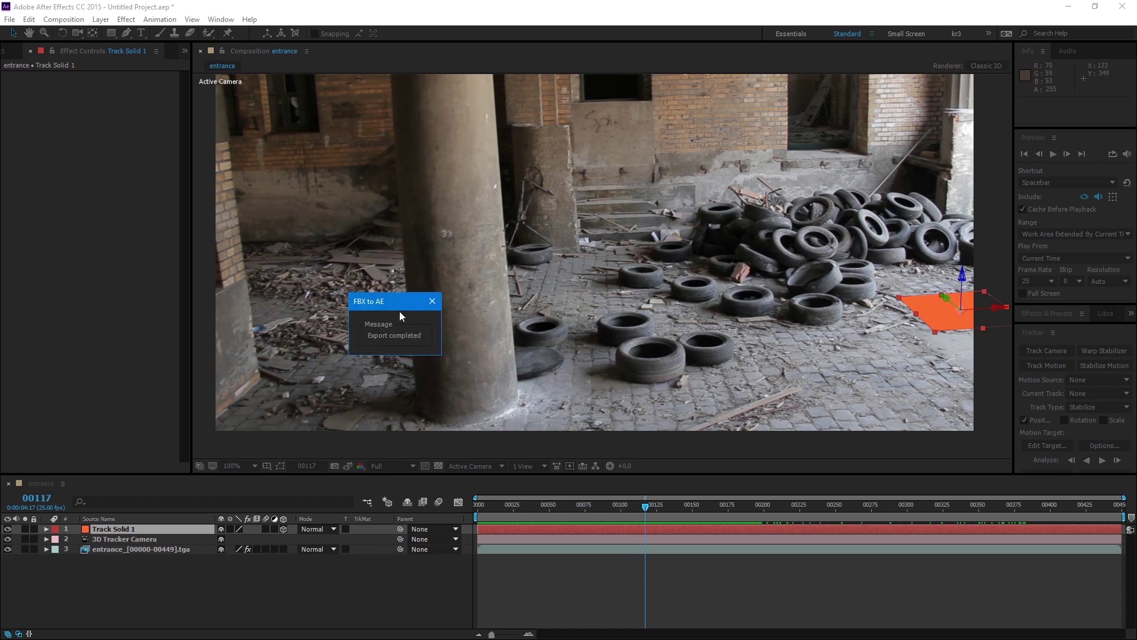
click(432, 302)
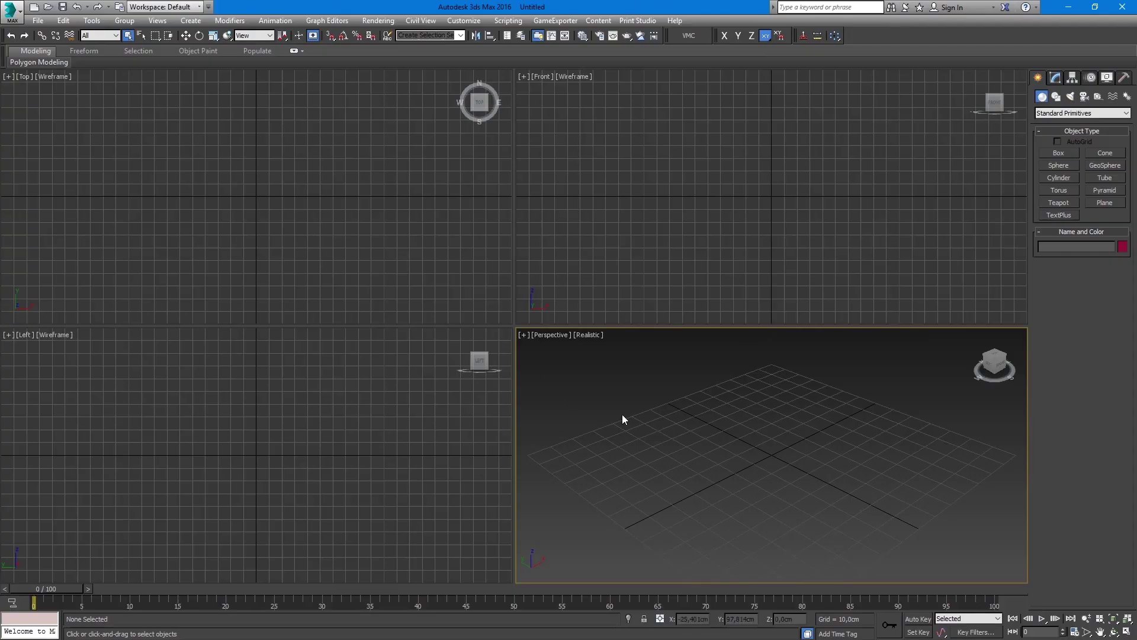
Set Time Configuration to a custom 25 fps frame rate with End Time 450
click(1074, 632)
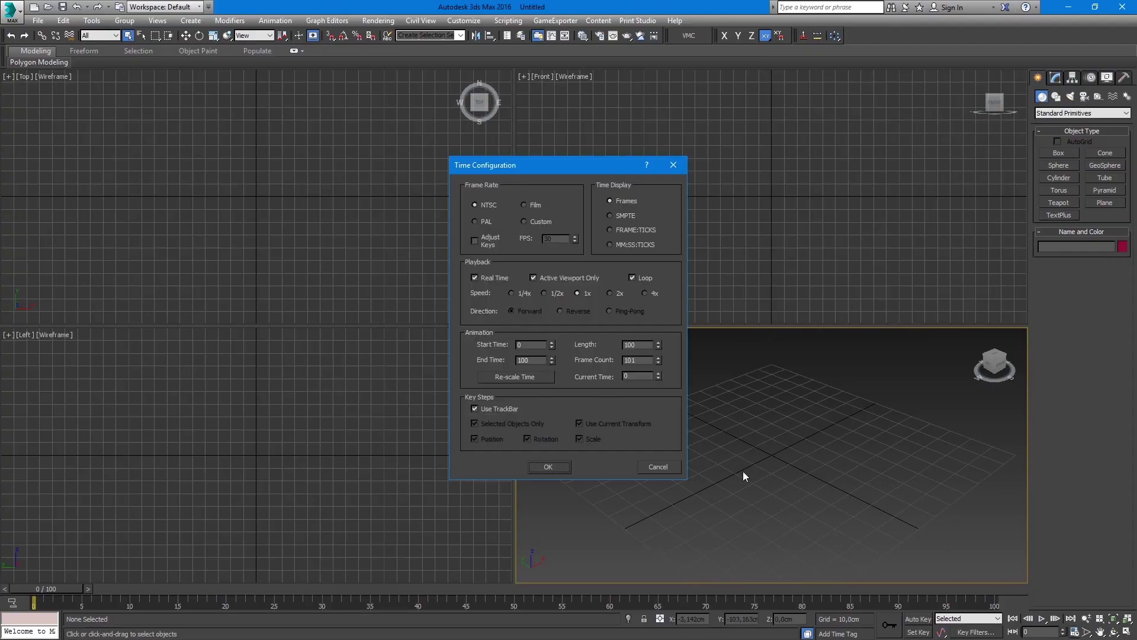
click(525, 222)
text(25)
double_click(528, 361)
text(83)
key(Return)
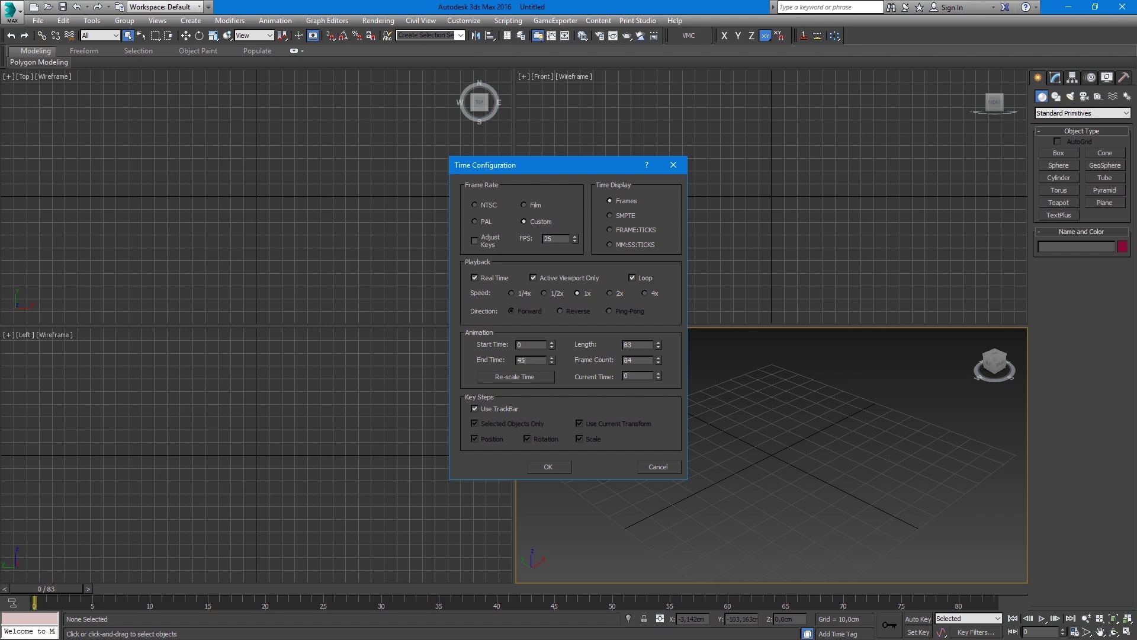
text(0)
click(540, 343)
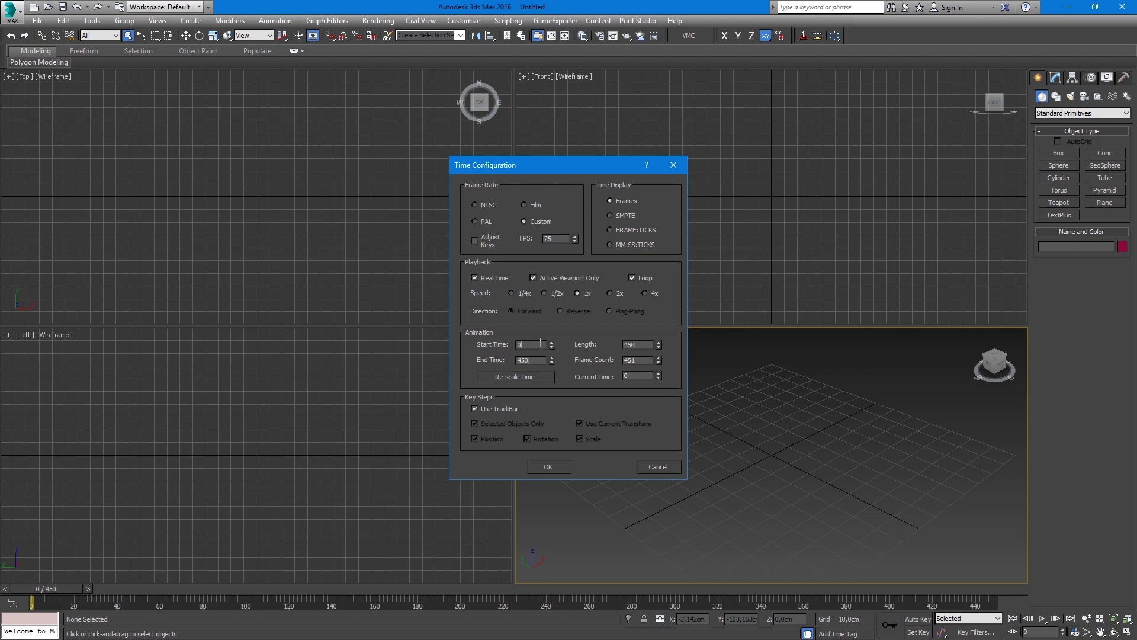
click(551, 467)
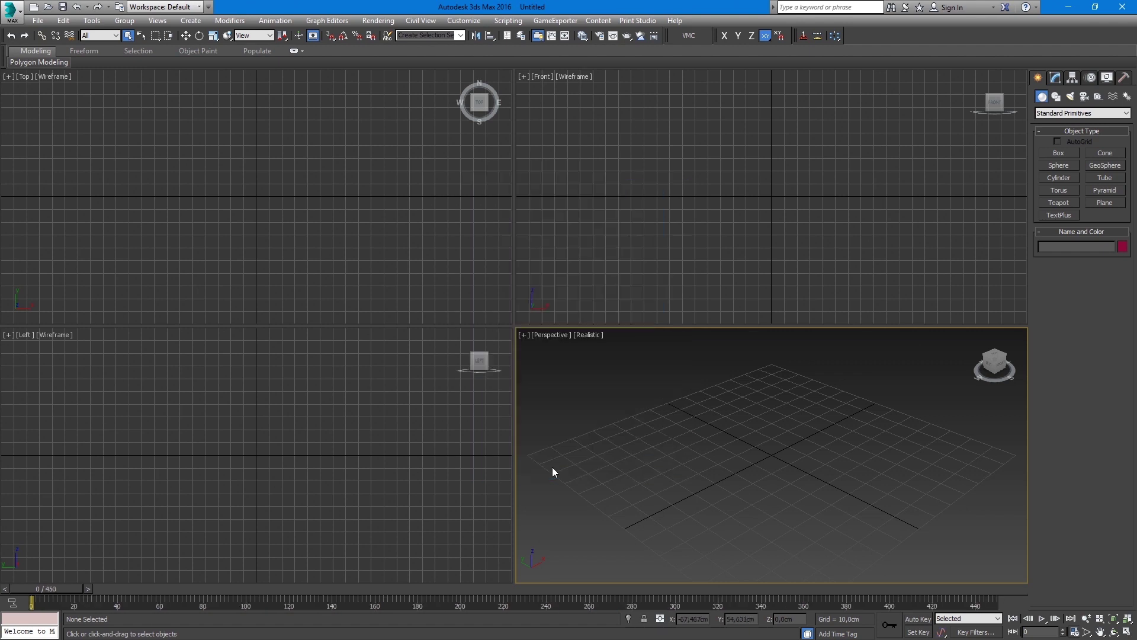
Choose export.fbx to import from the File menu
click(35, 23)
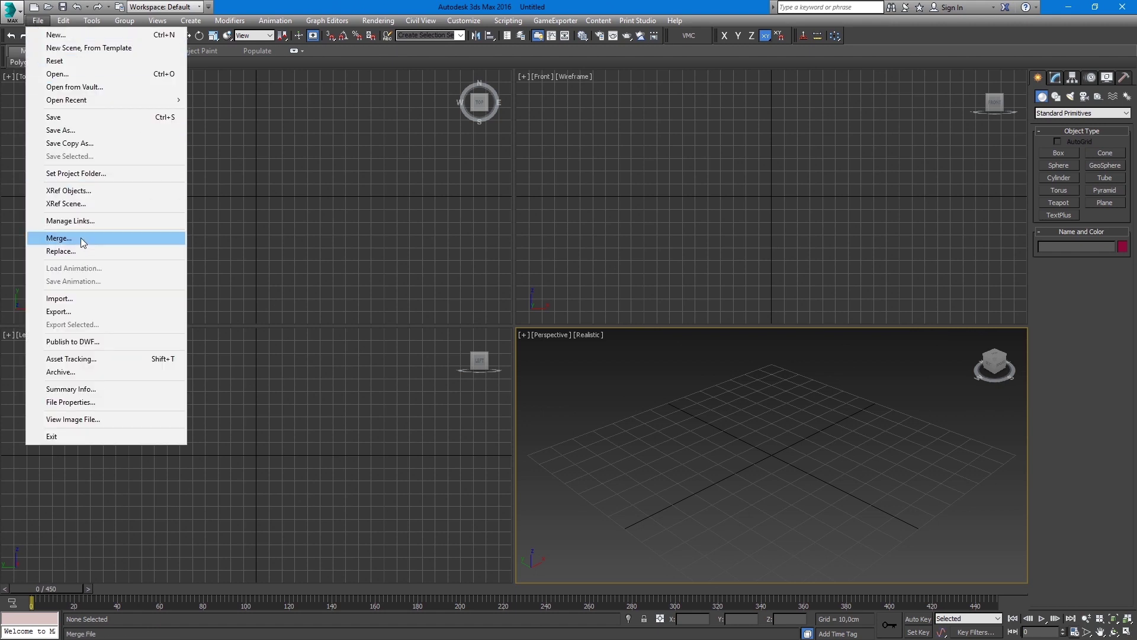
click(85, 299)
click(92, 93)
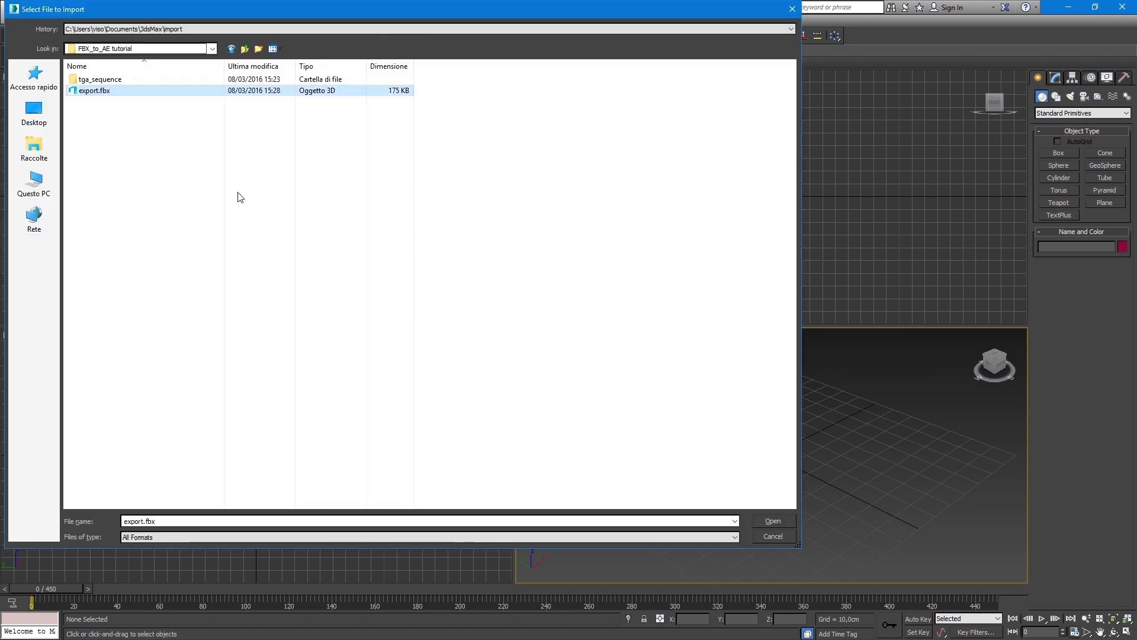
Open export.fbx and confirm the FBX Import with Add and update animation
click(779, 523)
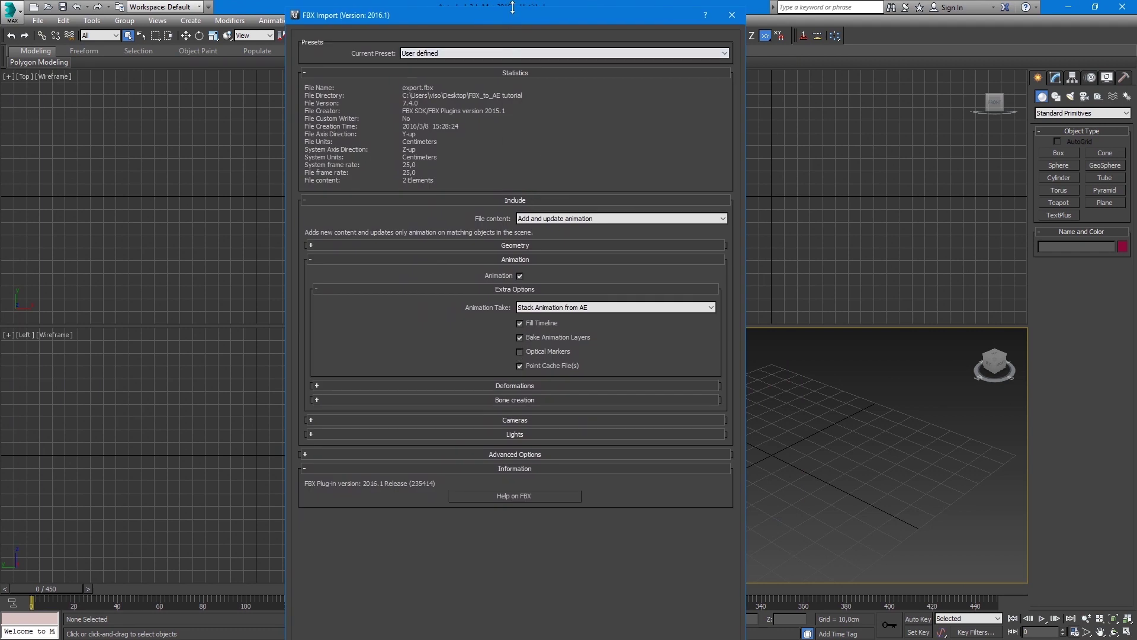
drag(512, 7, 517, 29)
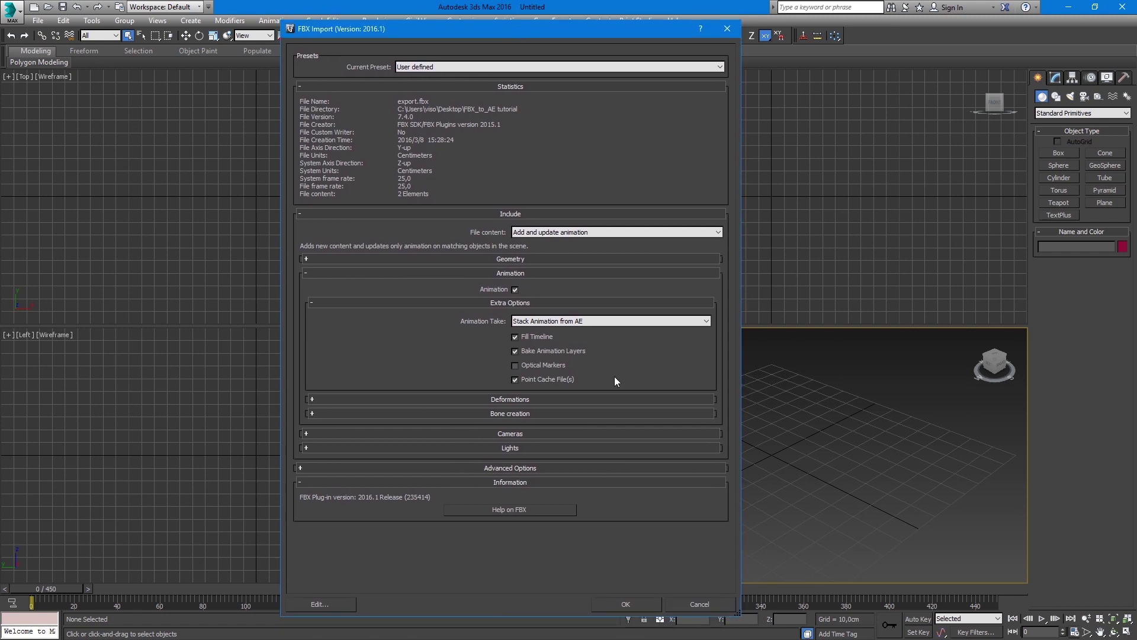
click(642, 605)
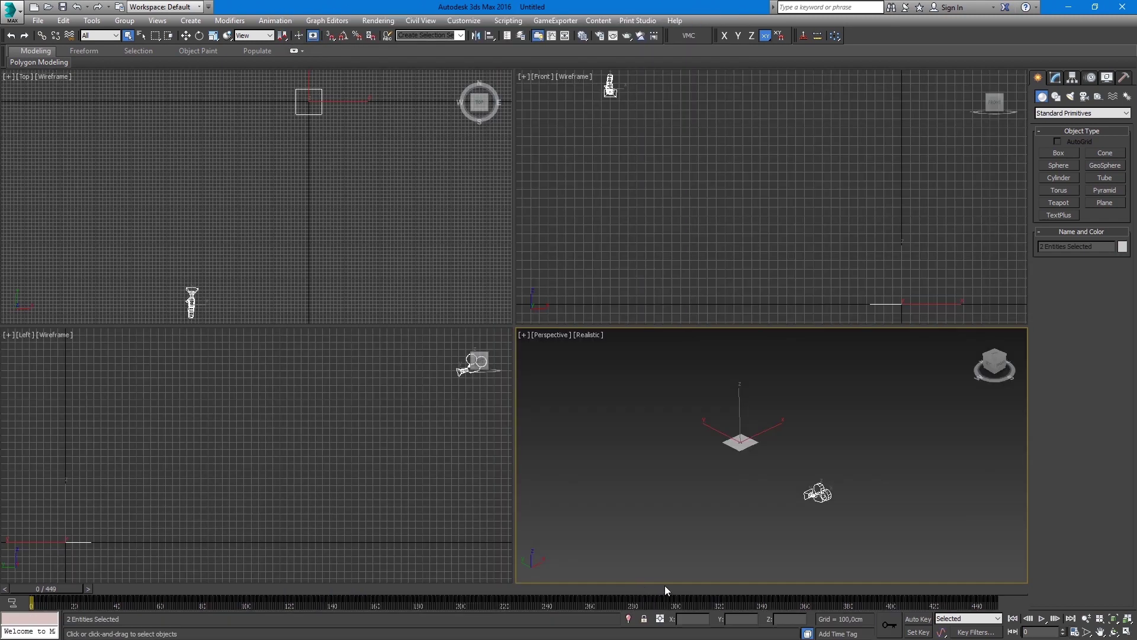
View through the 3D Tracker Camera with Show Safe Frames on, then open Render Setup
drag(570, 589, 653, 502)
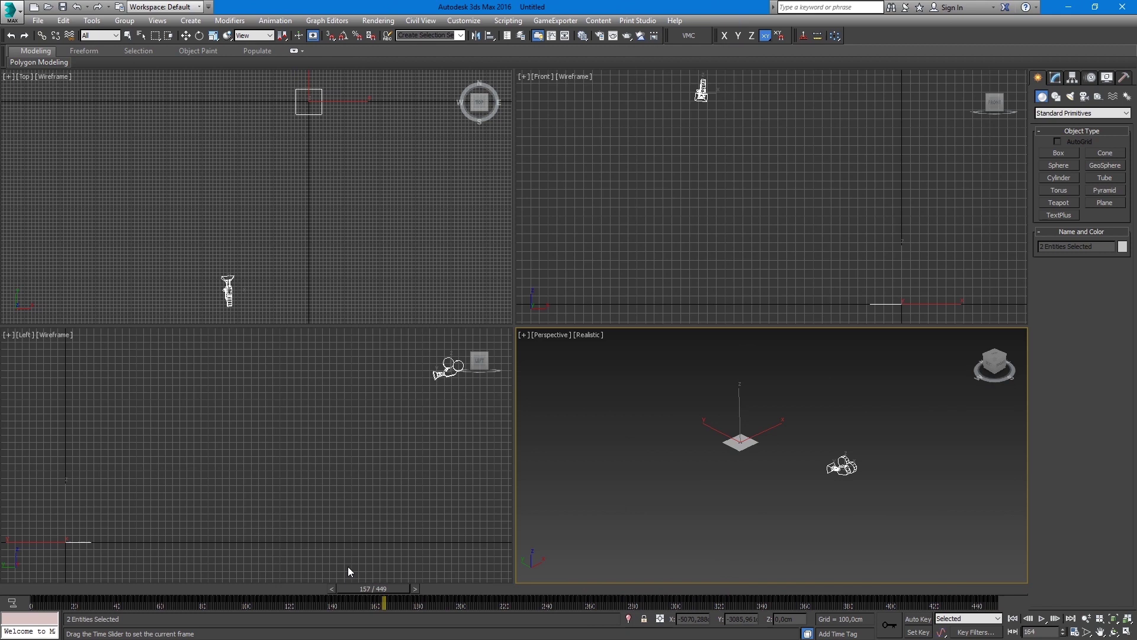
click(655, 499)
key(c)
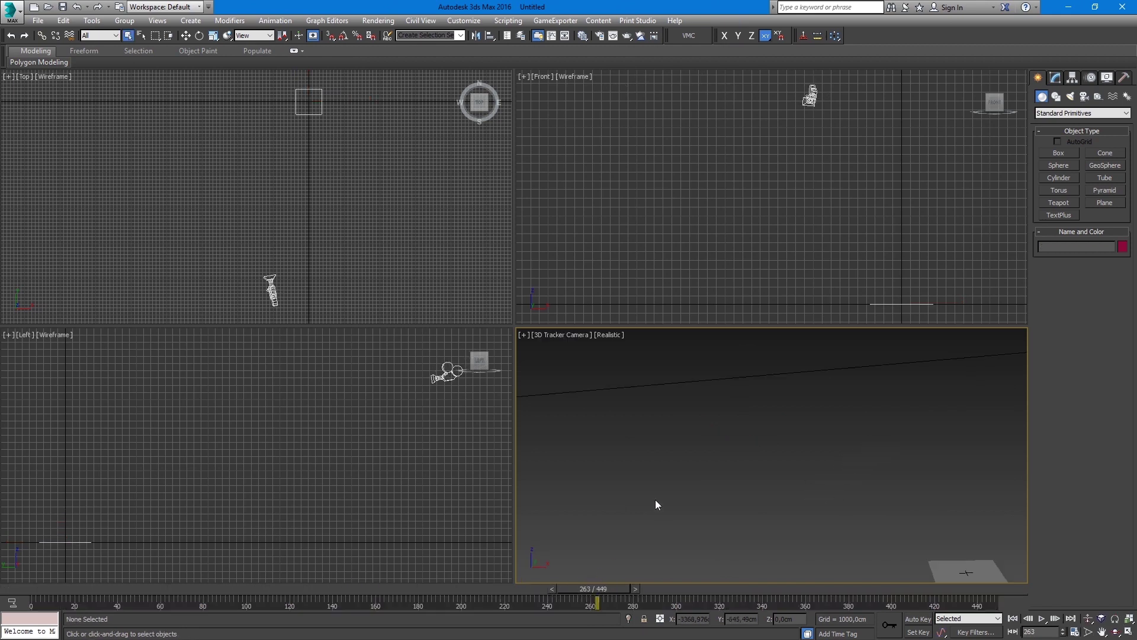
click(557, 335)
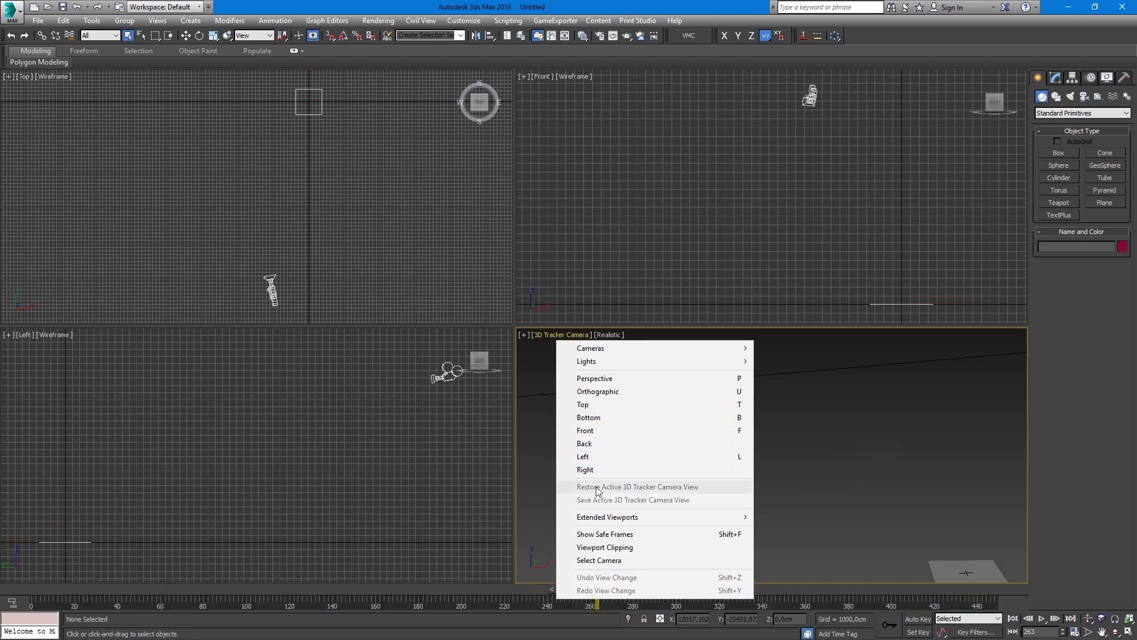
click(598, 536)
drag(94, 592, 826, 596)
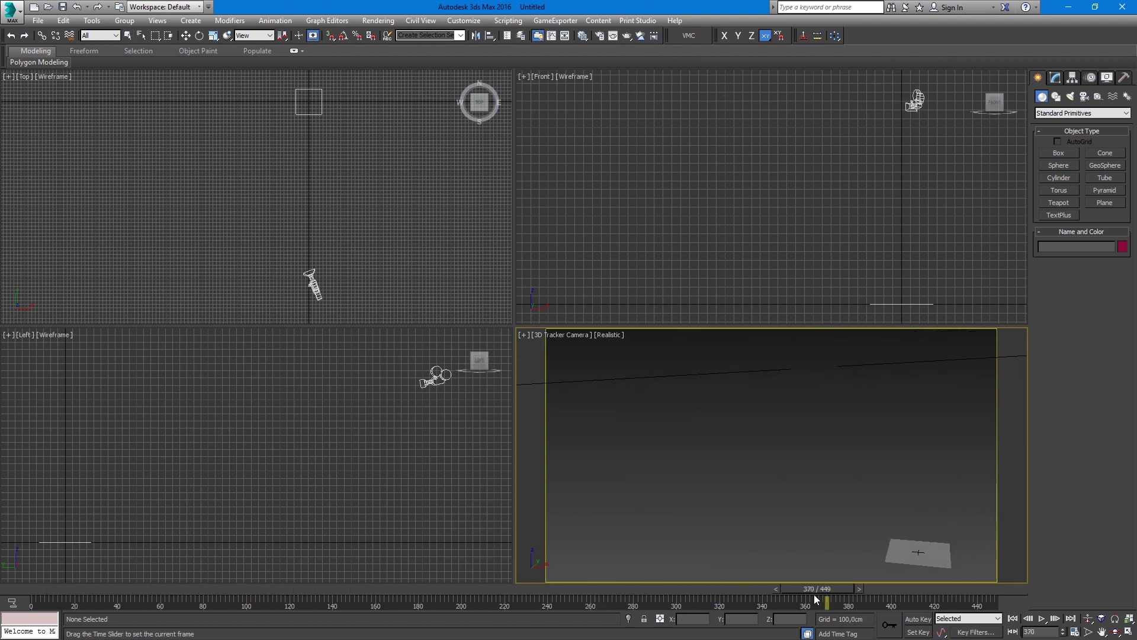
click(599, 36)
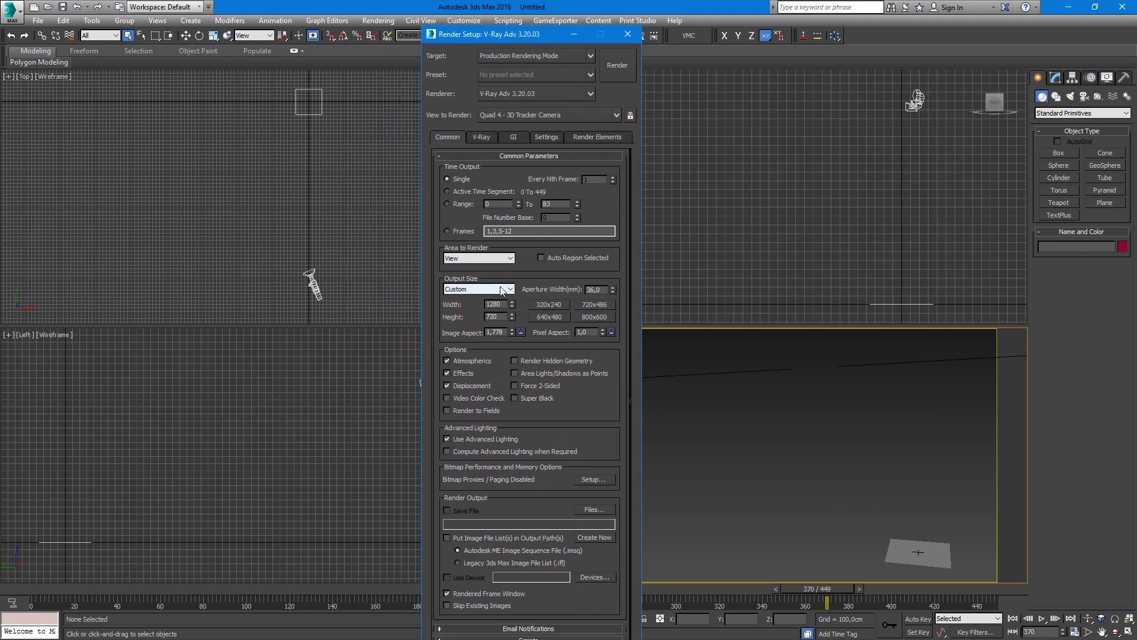
Clear the output height value in Render Setup and close it
double_click(500, 316)
key(BackSpace)
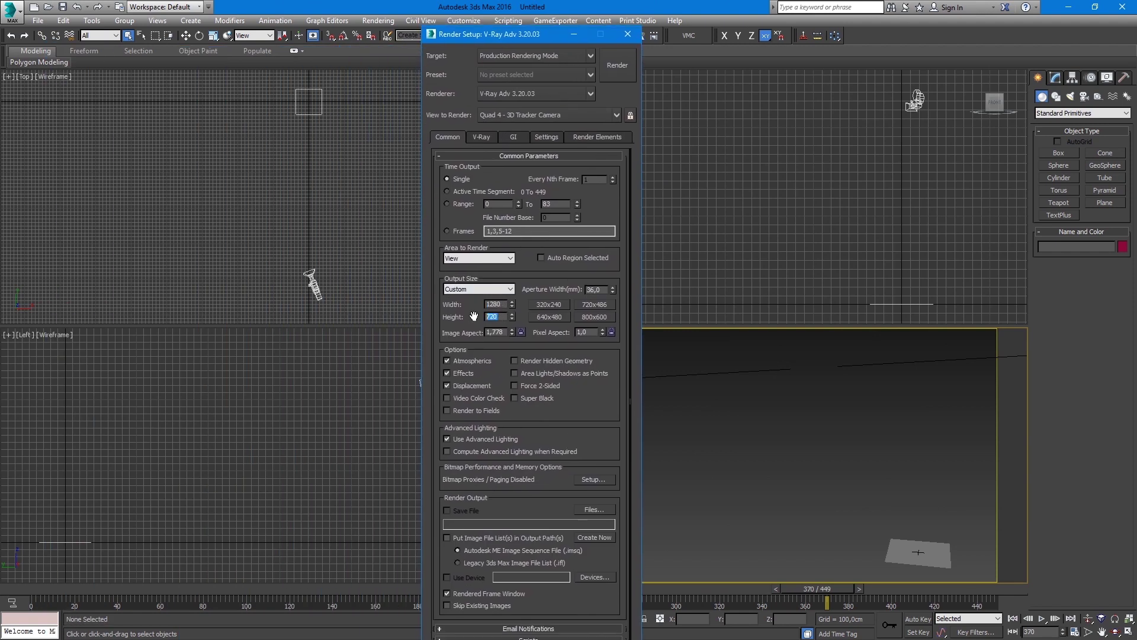
click(628, 34)
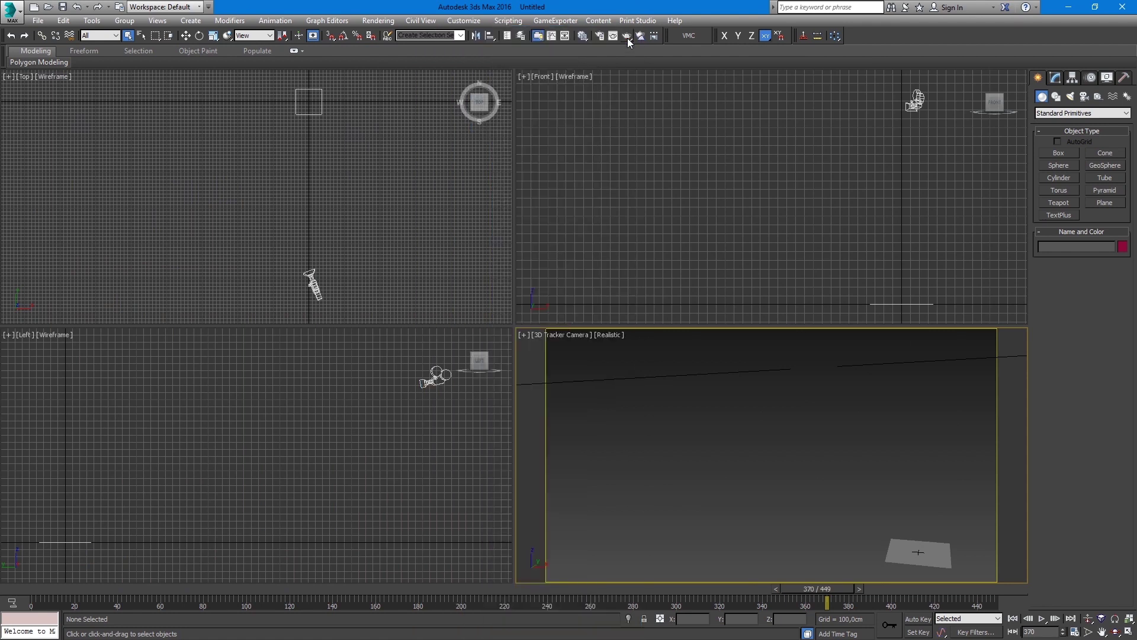
Load the entrance_00000.tga sequence as an animated viewport background using Use Files
click(158, 20)
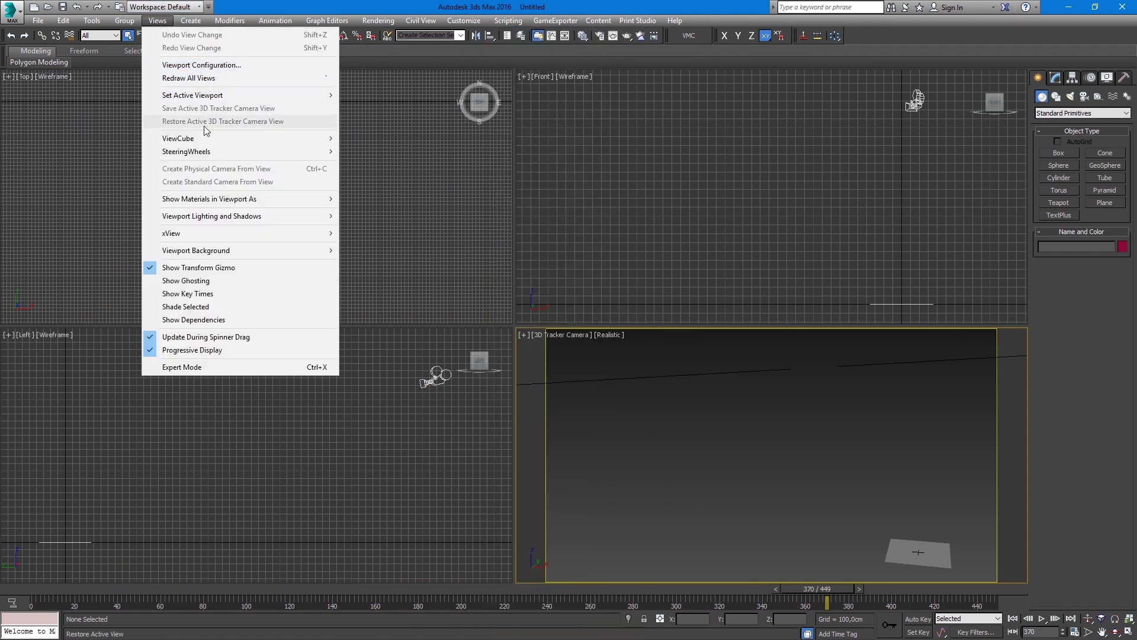
mouse_move(319, 253)
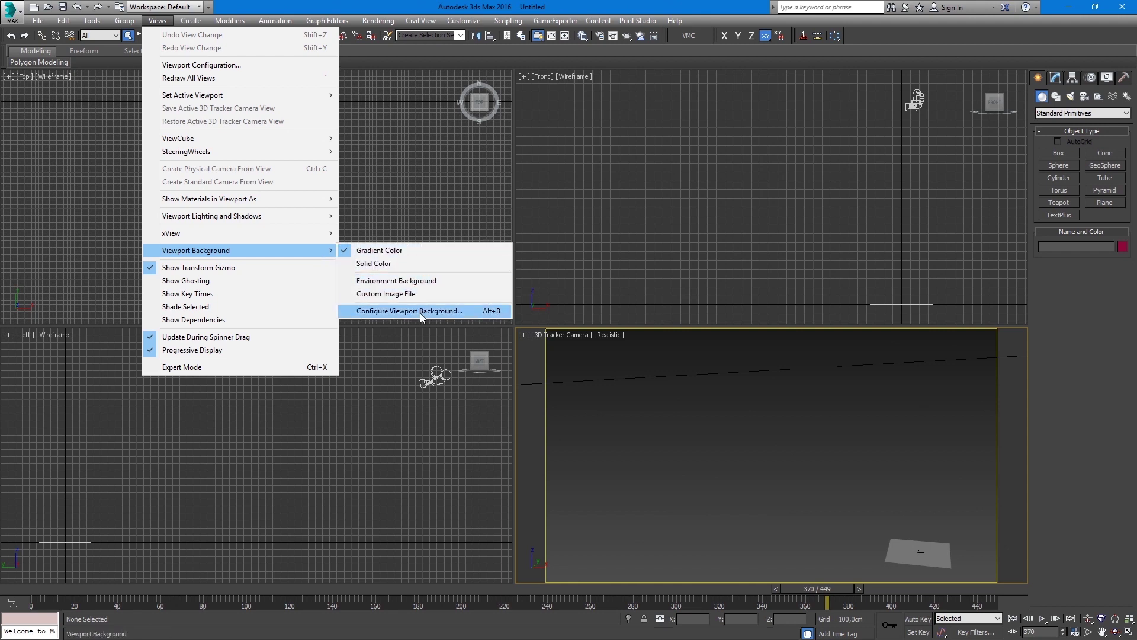
click(420, 313)
click(431, 289)
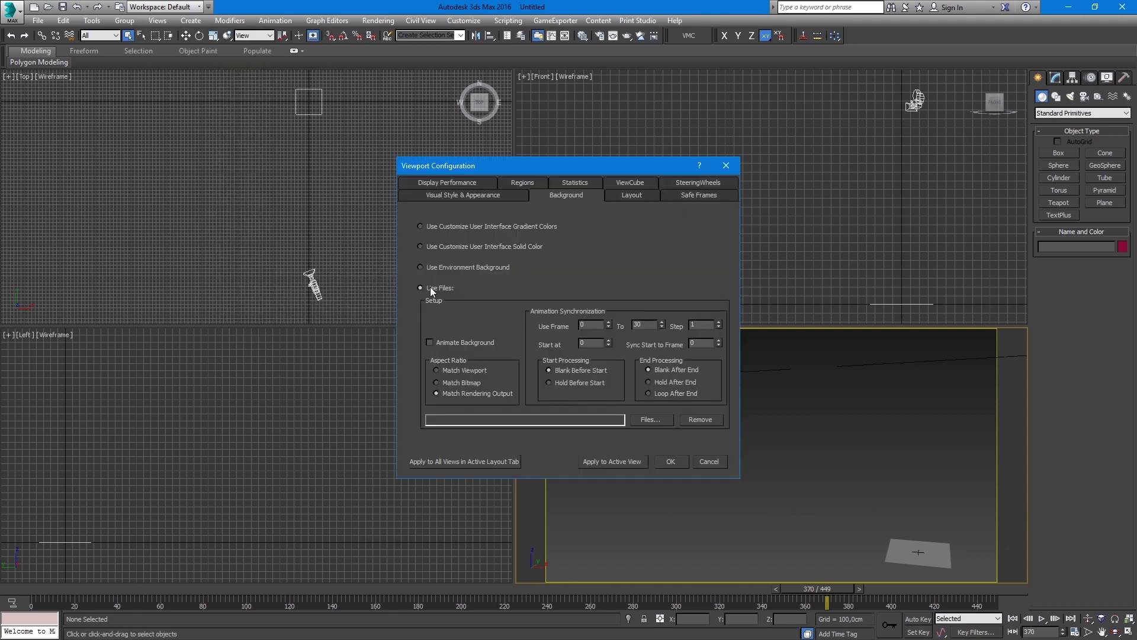
click(649, 419)
click(434, 190)
click(405, 596)
click(1098, 491)
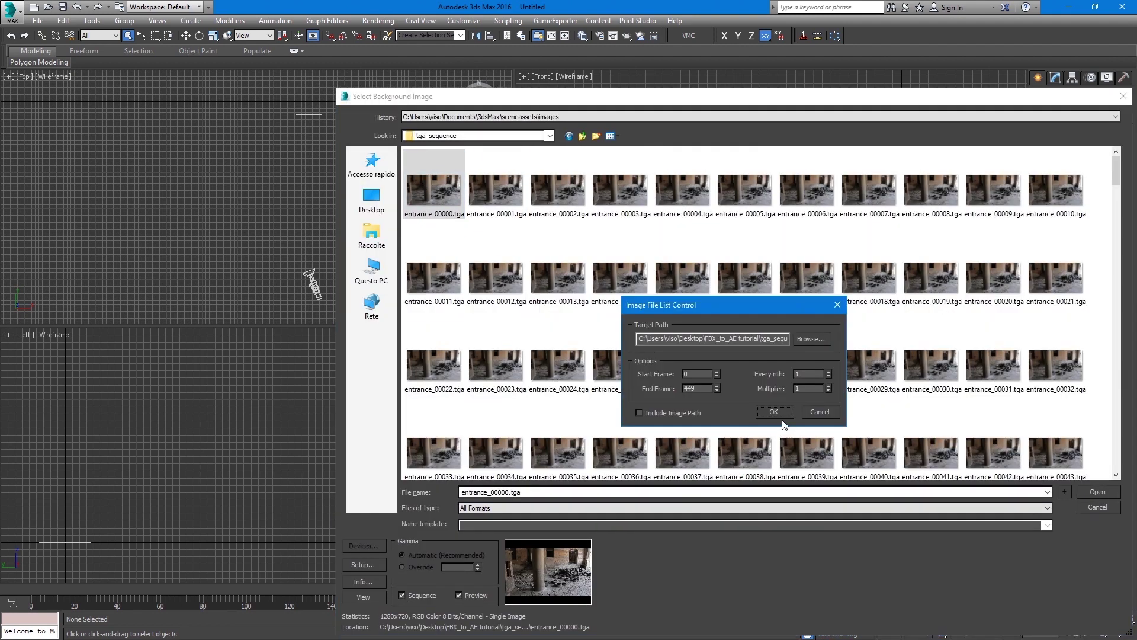
click(774, 411)
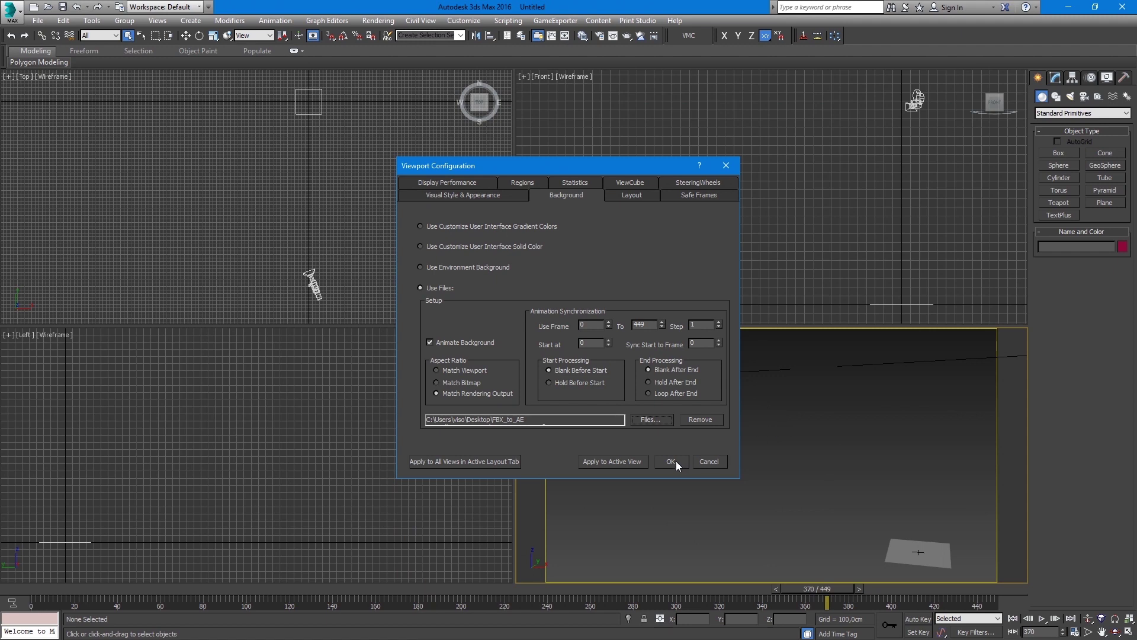
click(671, 461)
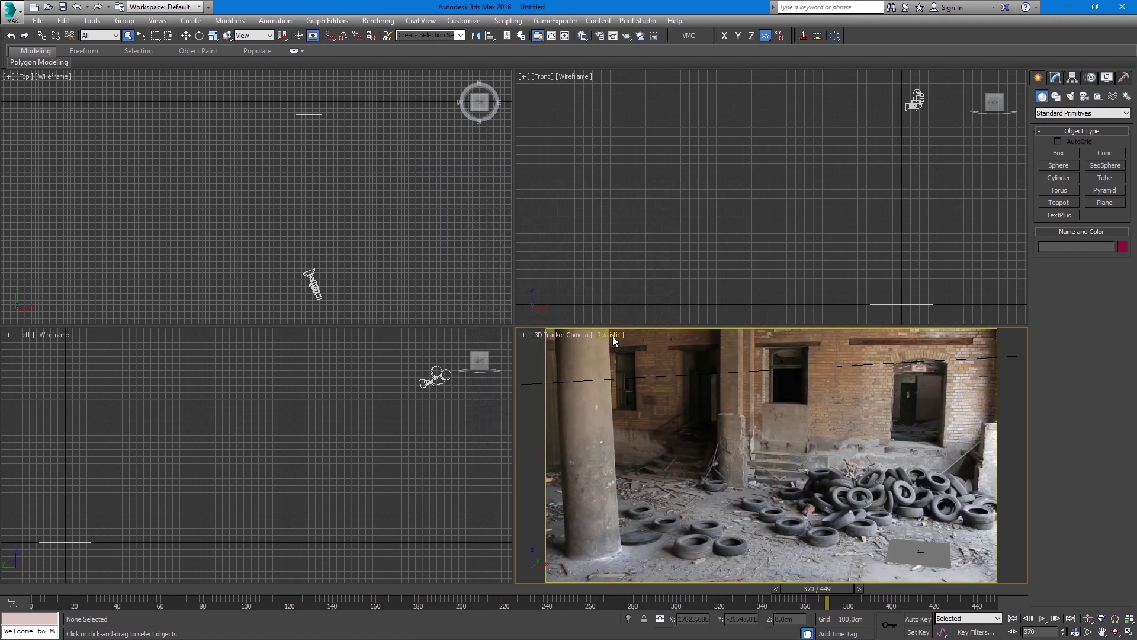
Maximize the camera viewport and create a teapot on the floor beside the tires
click(828, 590)
mouse_move(828, 589)
mouse_down()
mouse_move(547, 566)
mouse_move(655, 565)
mouse_up()
key(alt+w)
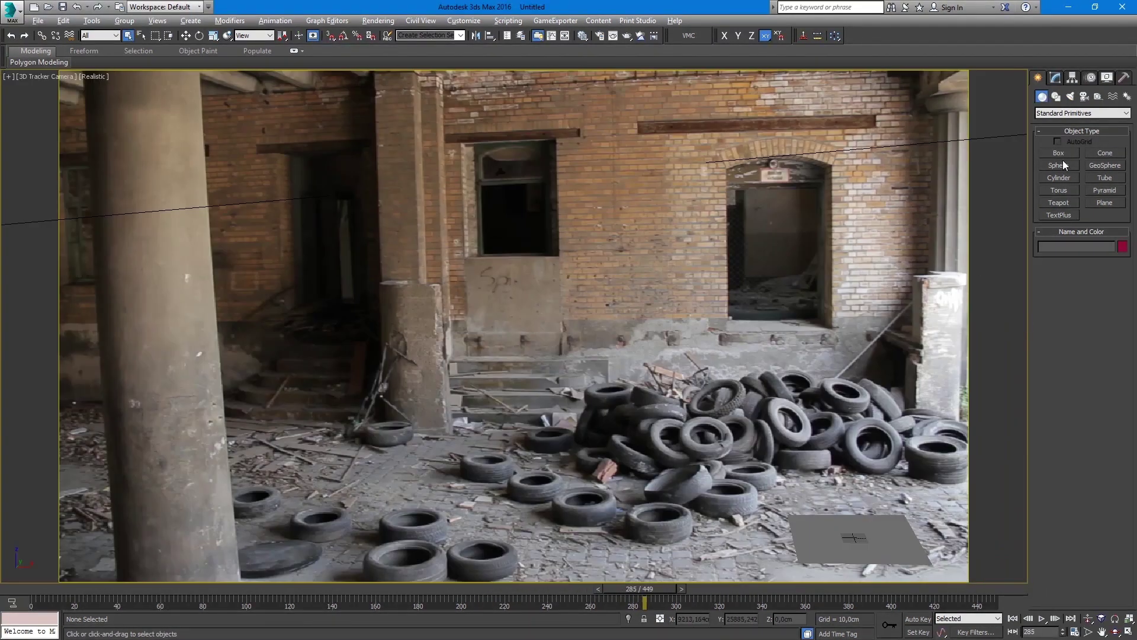
click(1065, 204)
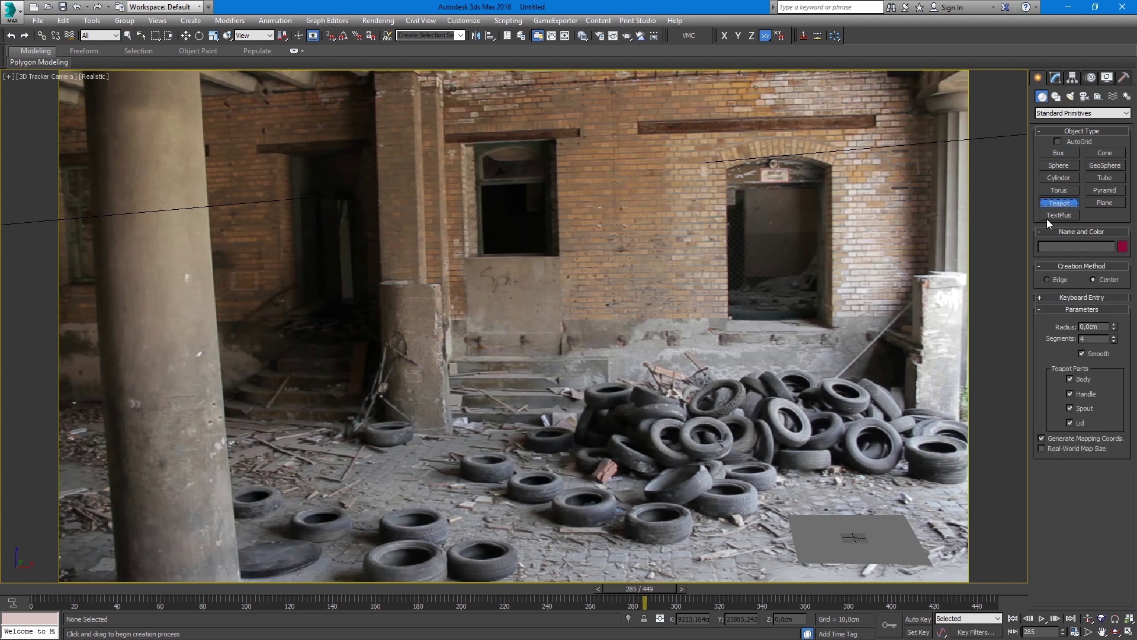
drag(730, 568, 766, 546)
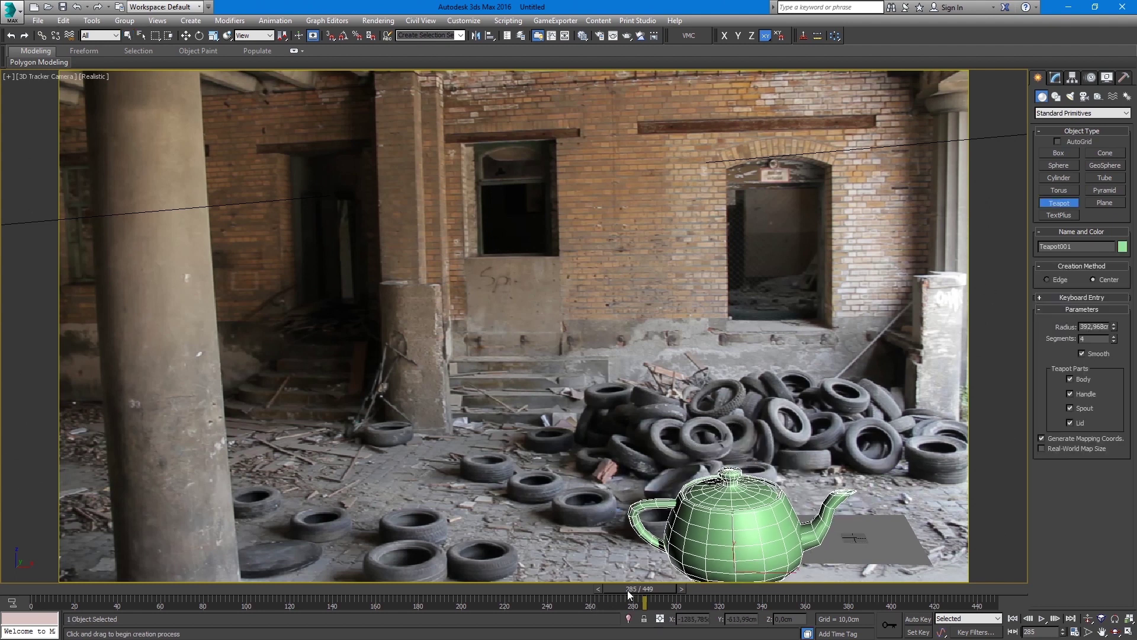
At frame 136, move the teapot down onto the floor and set Segments to 8
drag(630, 595, 324, 589)
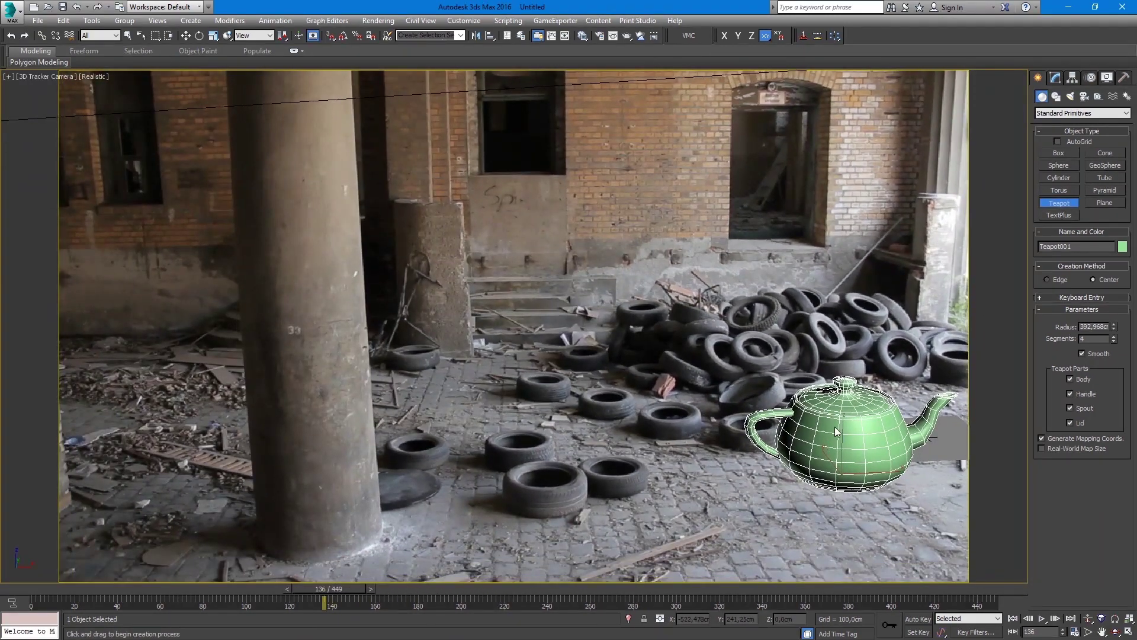
key(w)
drag(837, 431, 797, 459)
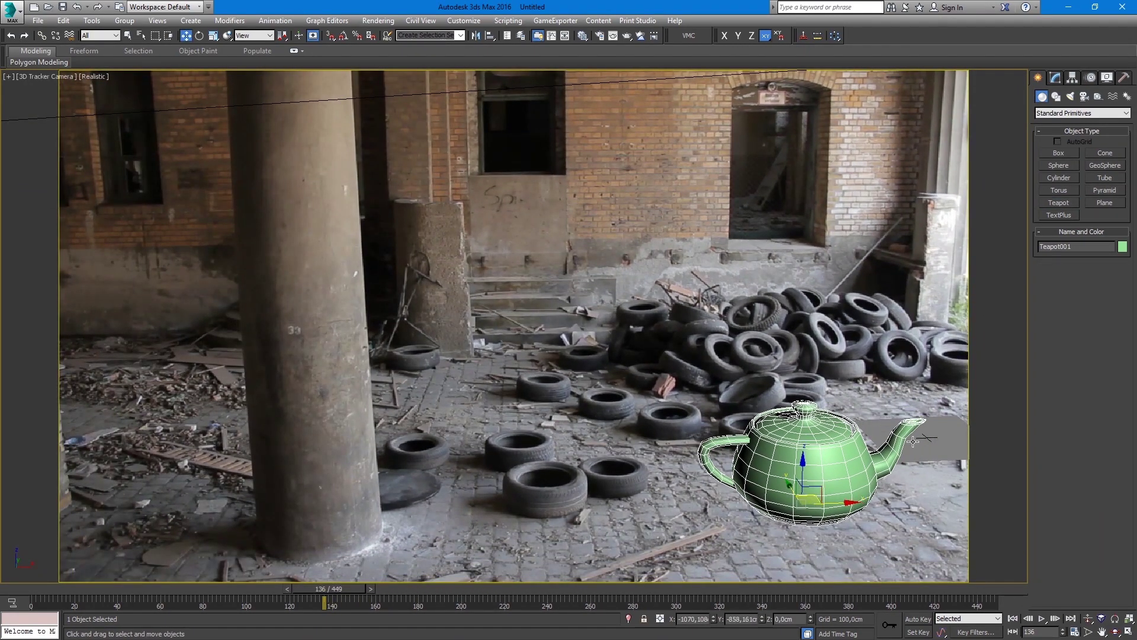
click(1061, 78)
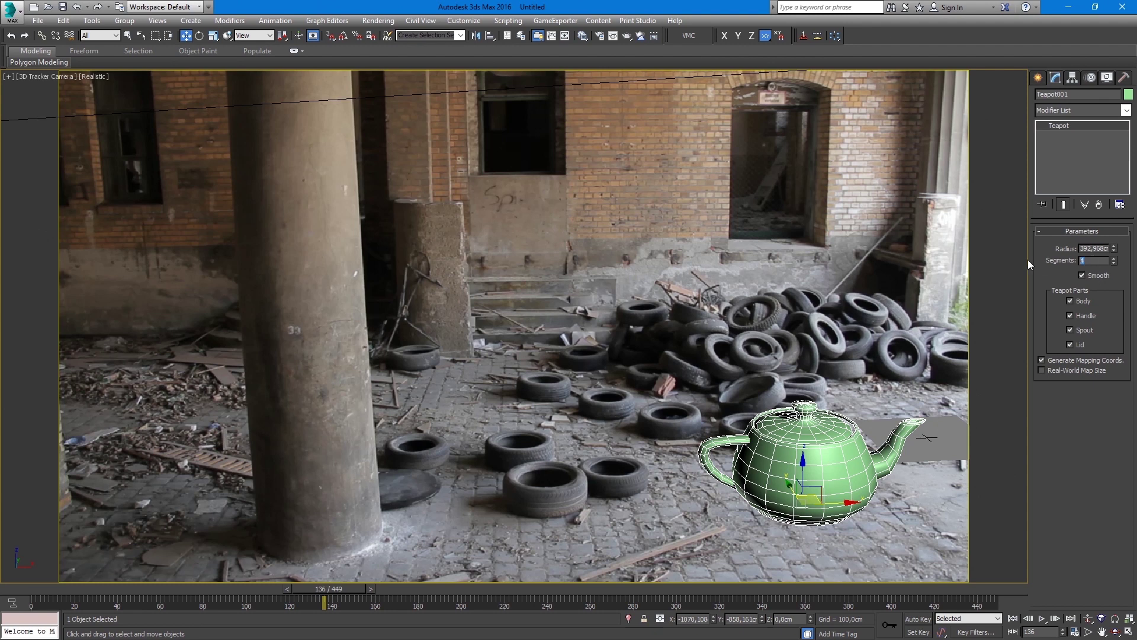
text(8)
key(Return)
Hide Track Solid 1 using Hide Selection
click(951, 436)
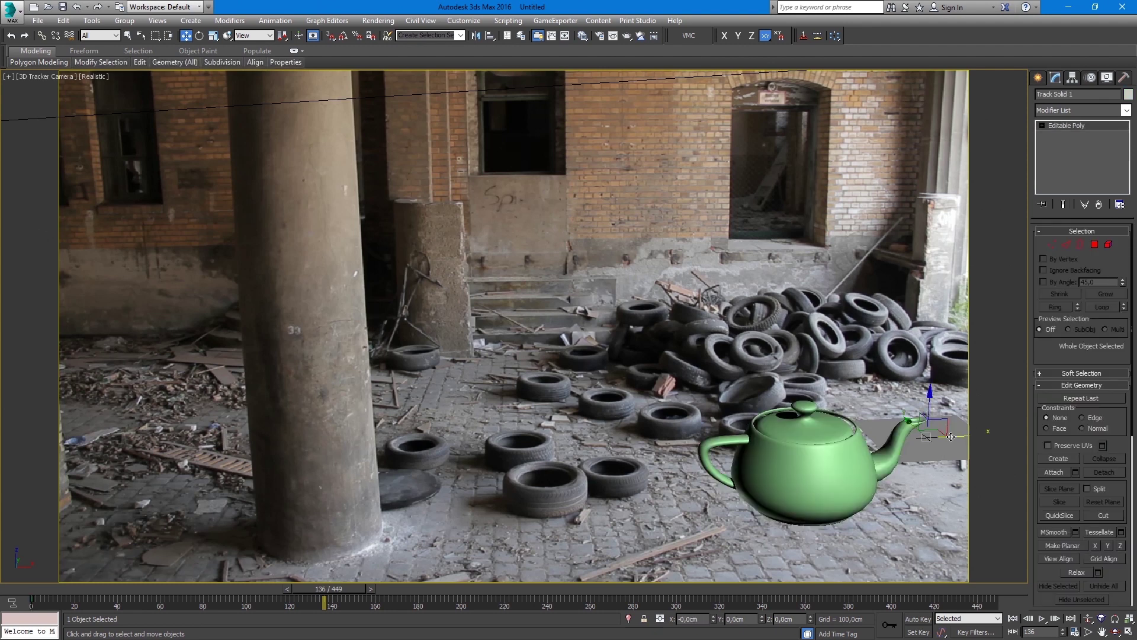
right_click(951, 436)
click(969, 401)
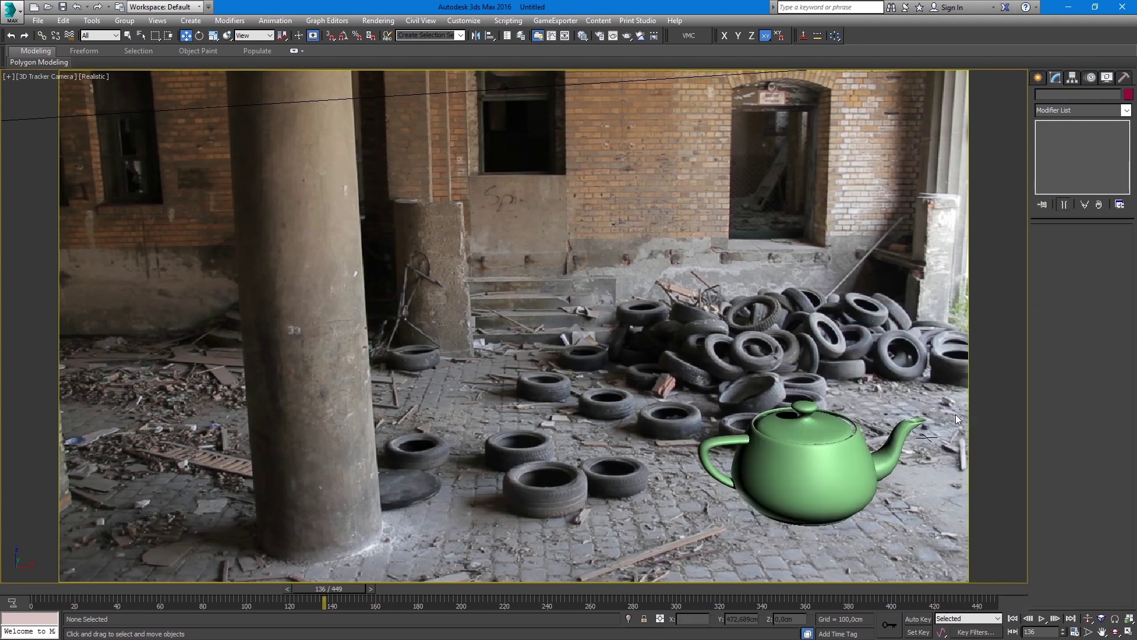
mouse_move(346, 596)
mouse_down()
mouse_move(227, 574)
mouse_move(434, 587)
mouse_move(997, 564)
mouse_up()
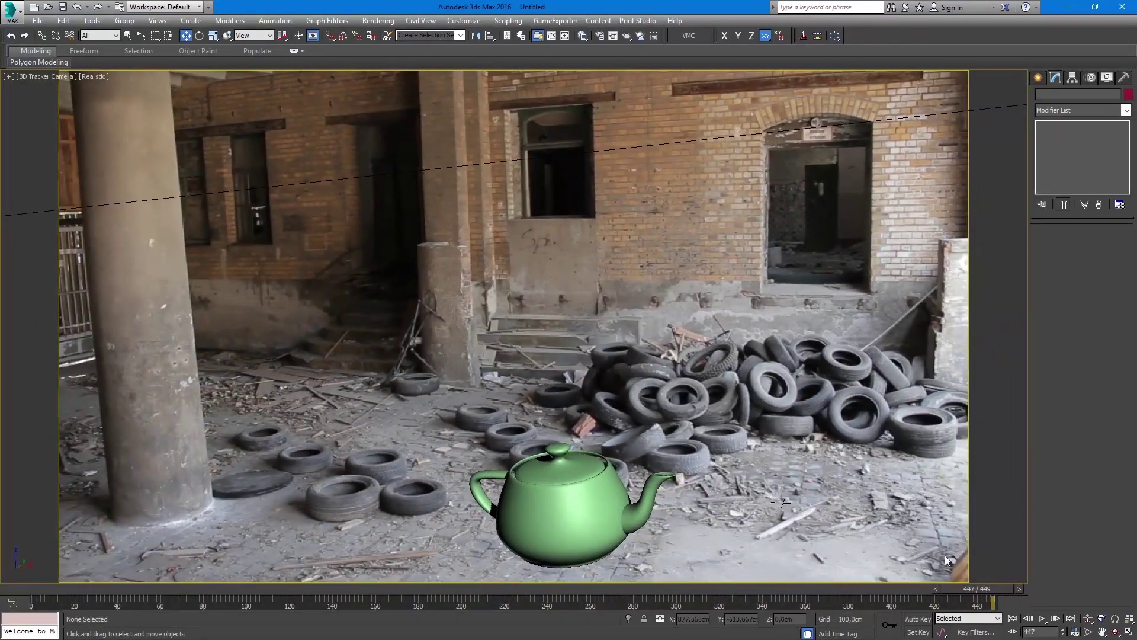